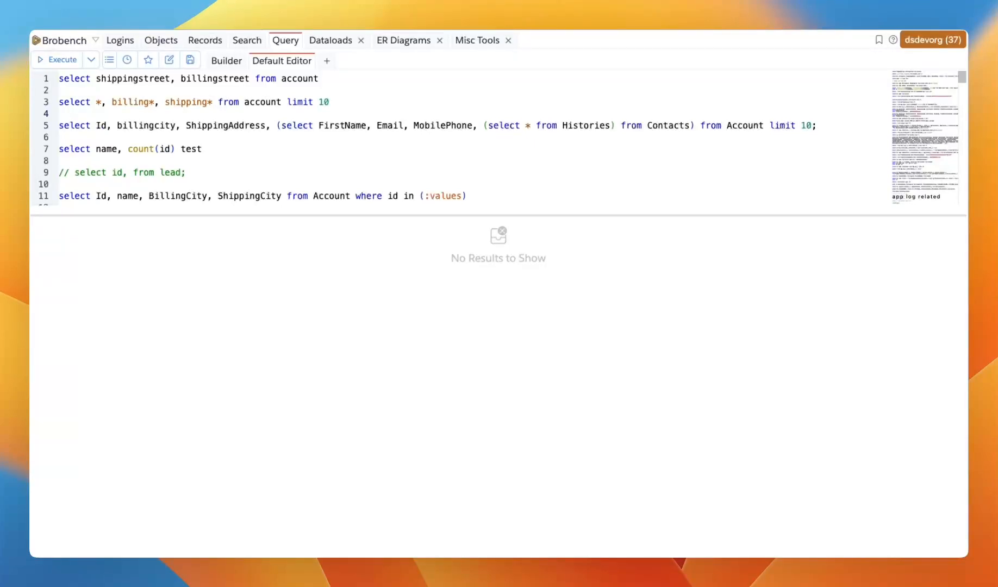
# Step: Execute only the first-line query selecting shippingstreet and billingstreet from account
pyautogui.moveTo(243, 92); pyautogui.dragTo(39, 79)
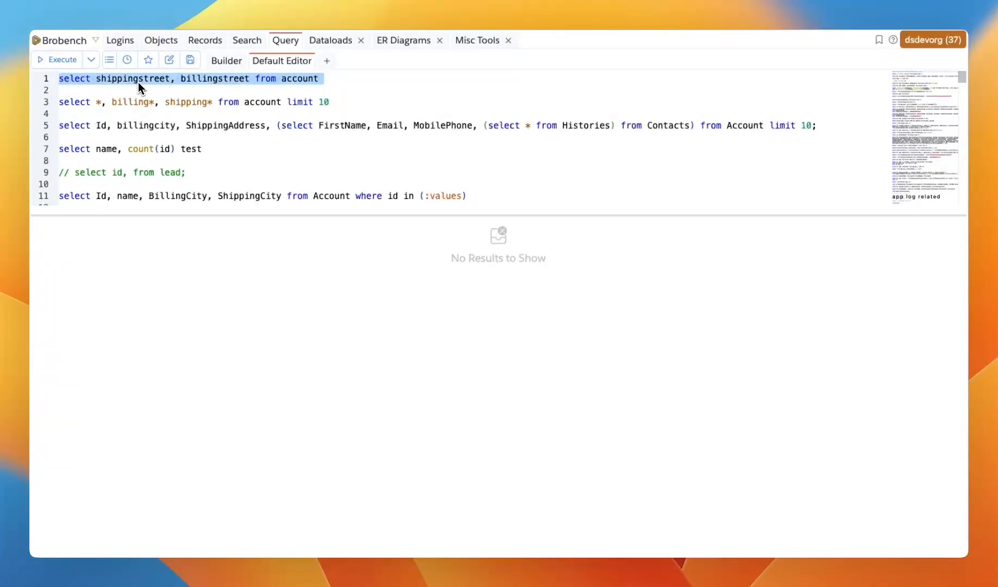
pyautogui.moveTo(133, 86)
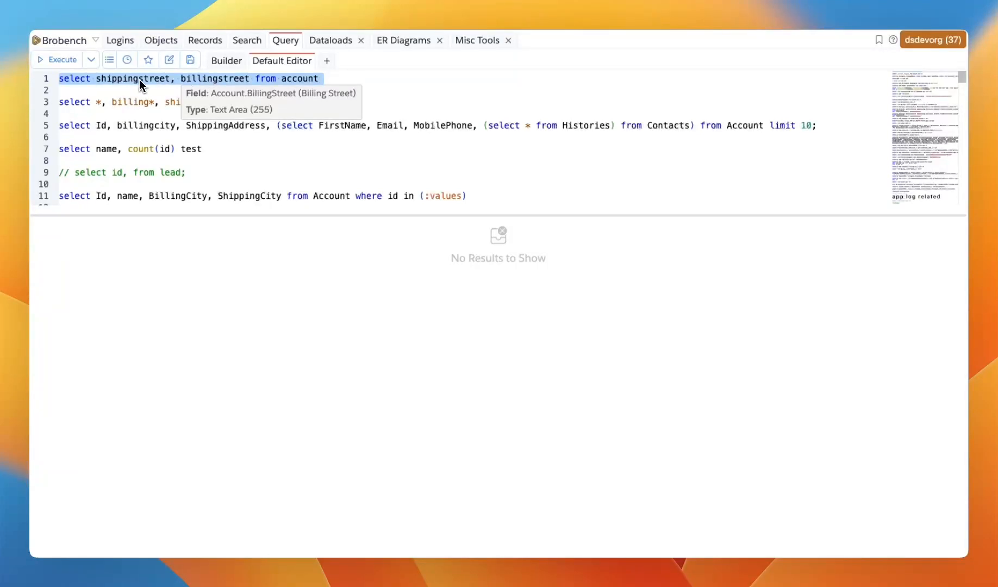
pyautogui.click(63, 61)
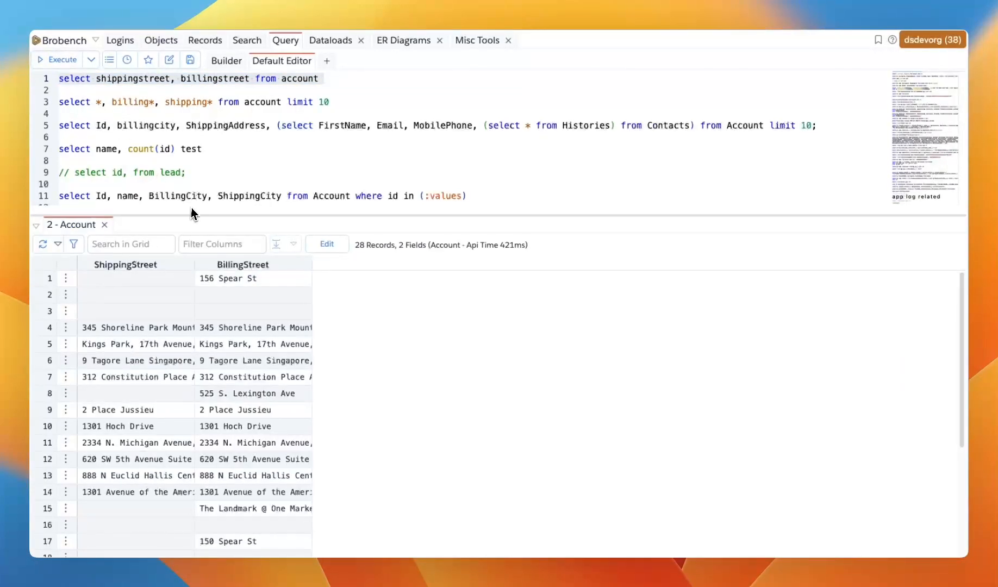
# Step: Add a formula column placeholder, {{ <formula expression> }}, after billingstreet in the first-line query
pyautogui.click(187, 90)
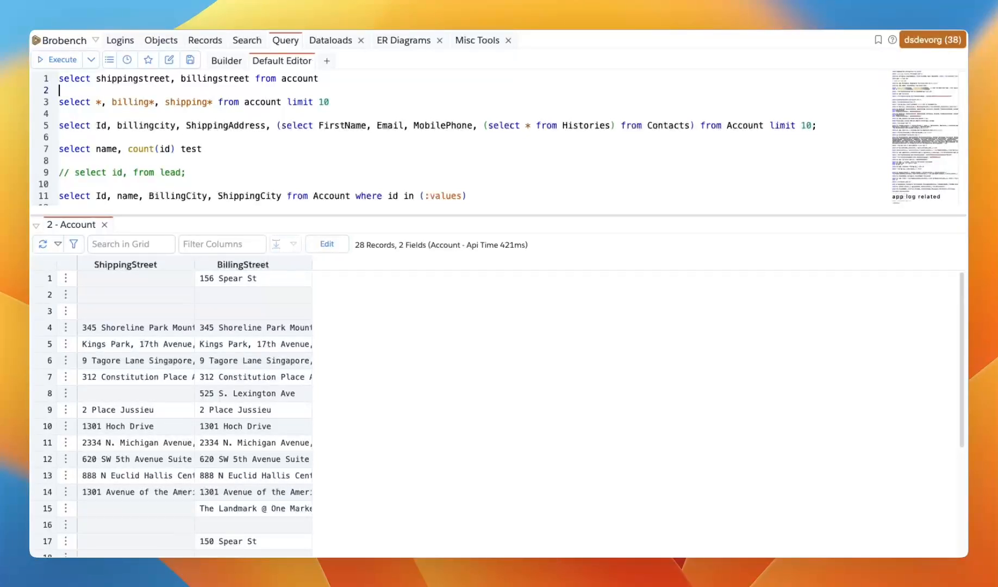
pyautogui.click(250, 79)
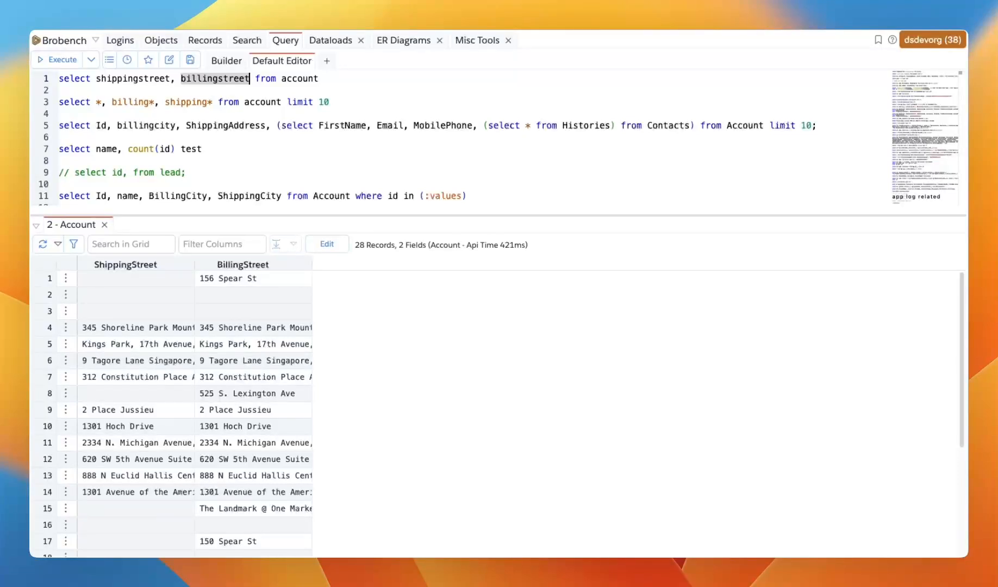
pyautogui.write(',')
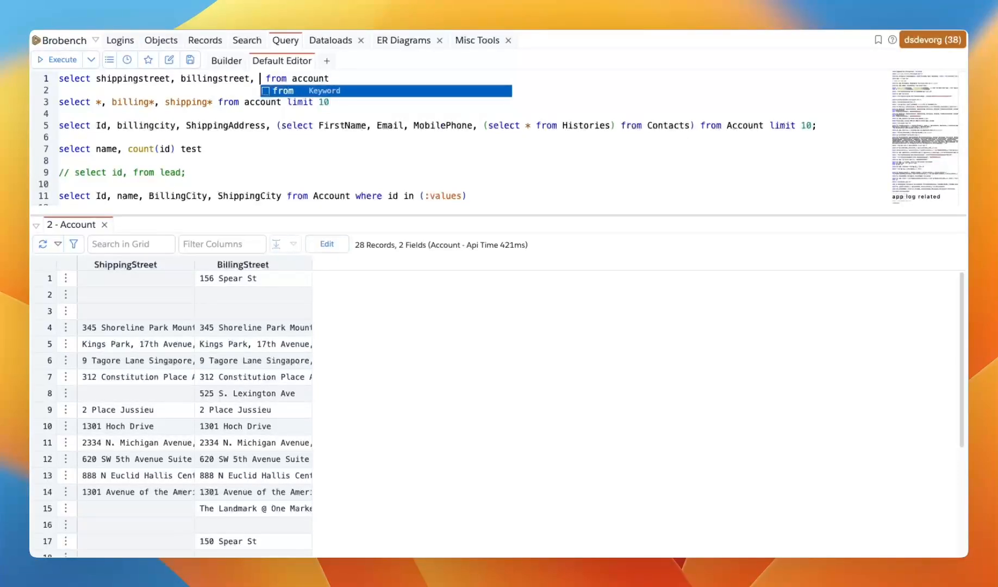
pyautogui.press('Escape')
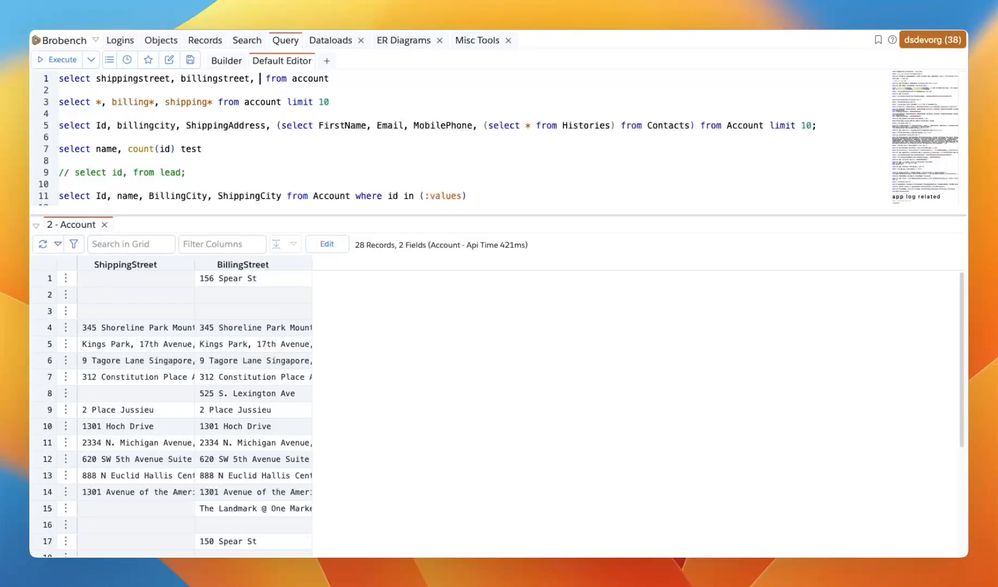
pyautogui.write('{{')
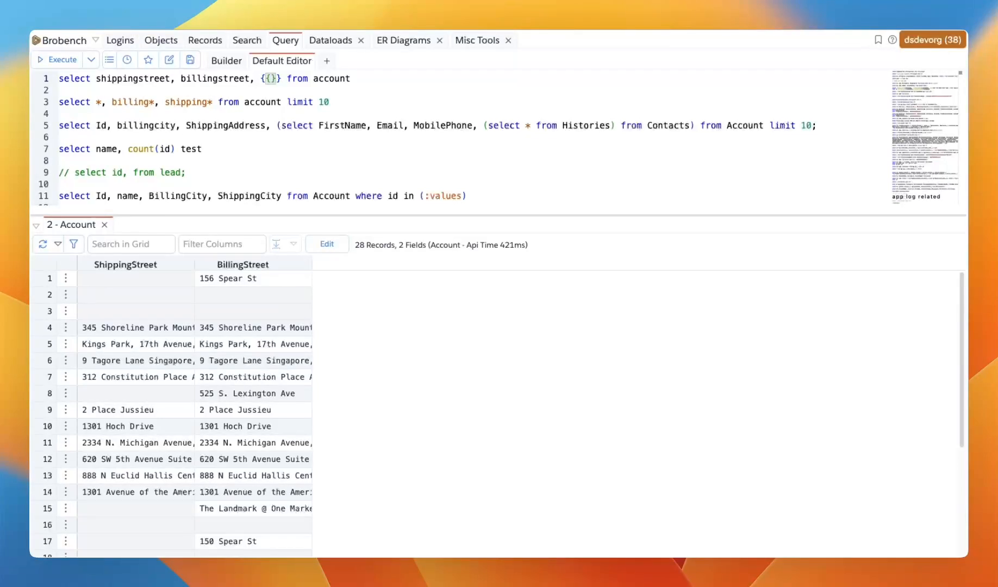
pyautogui.press('Left')
pyautogui.write('<form')
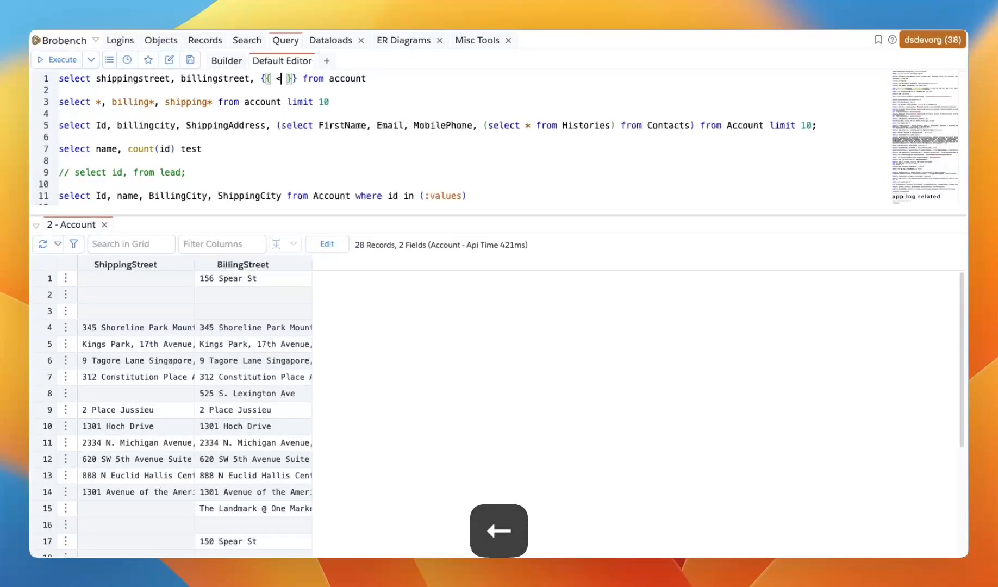
pyautogui.write('ula express')
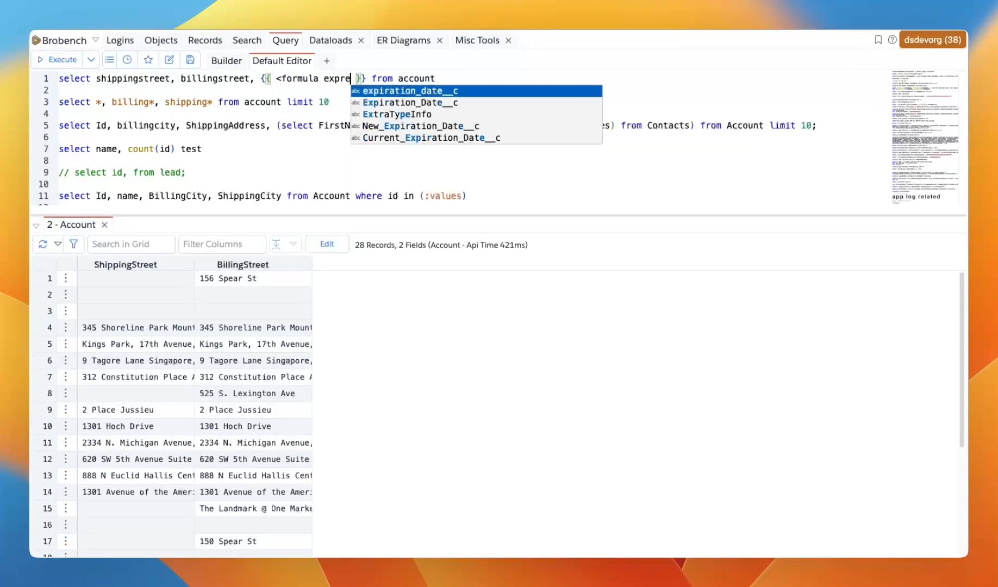
pyautogui.write('ion>')
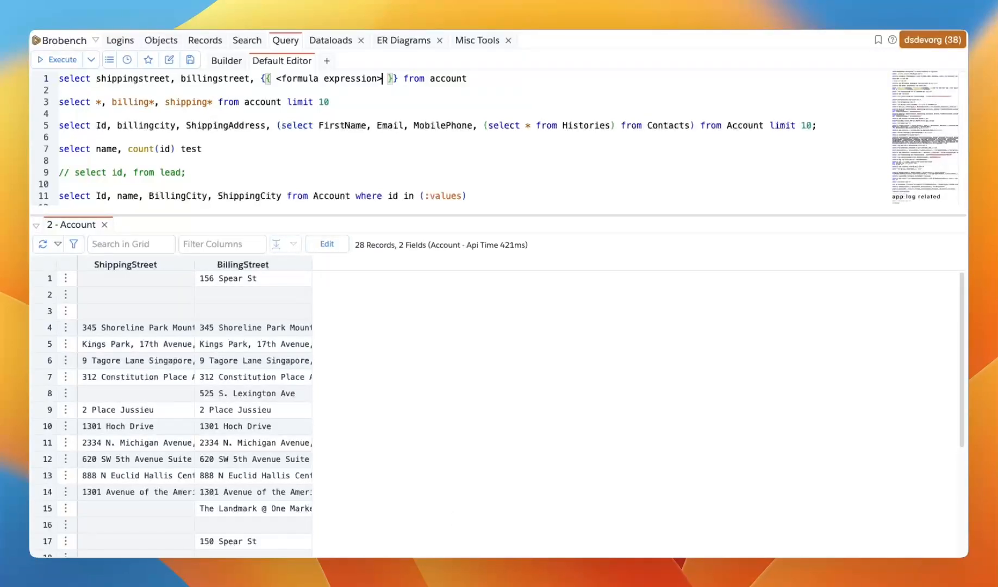
# Step: Append ":returntype alias" directly after the formula's closing braces in the first-line query
pyautogui.press('Right')
pyautogui.press('Right')
pyautogui.press('Right')
pyautogui.write(':return')
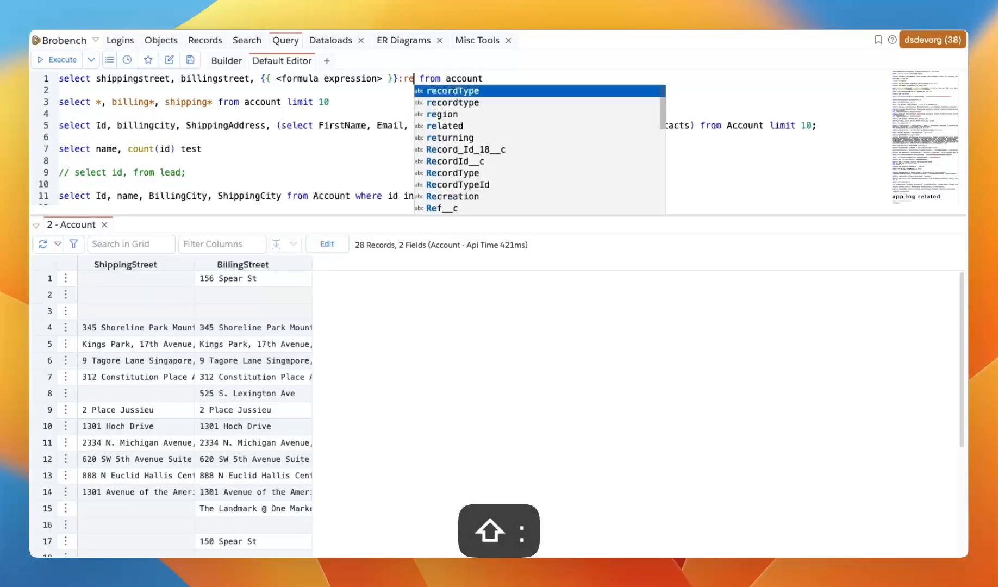
pyautogui.write('type')
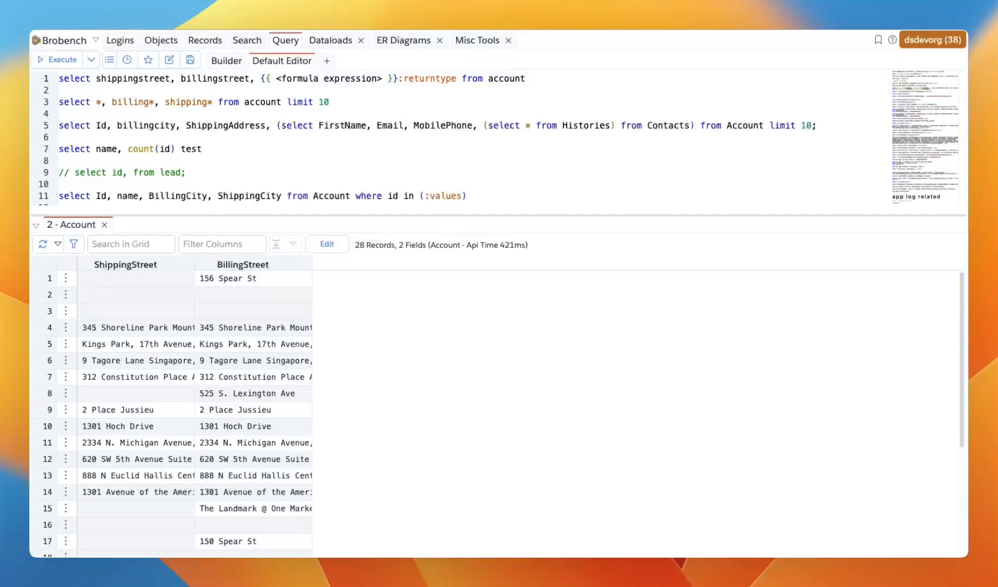
pyautogui.write(' alias')
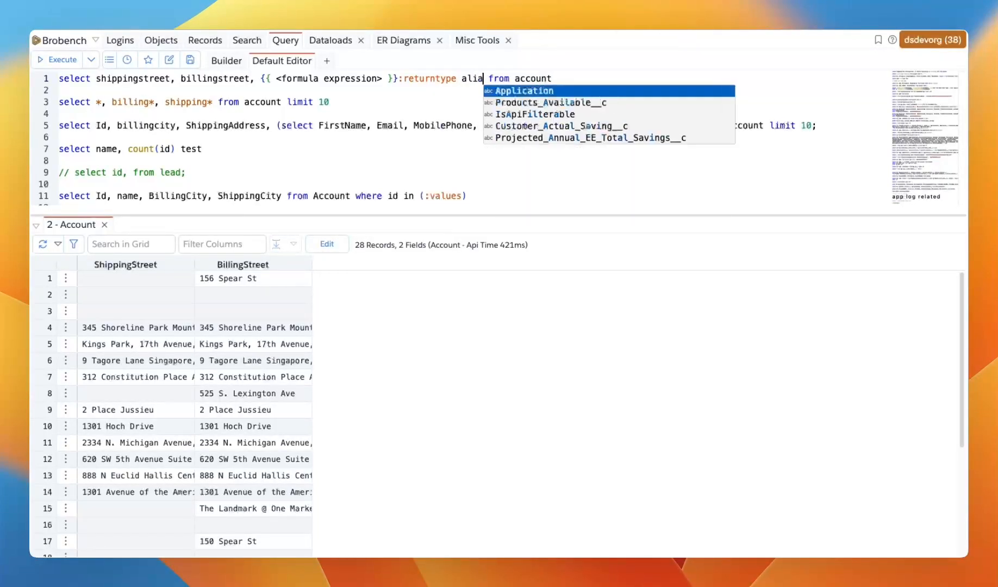
pyautogui.press('Escape')
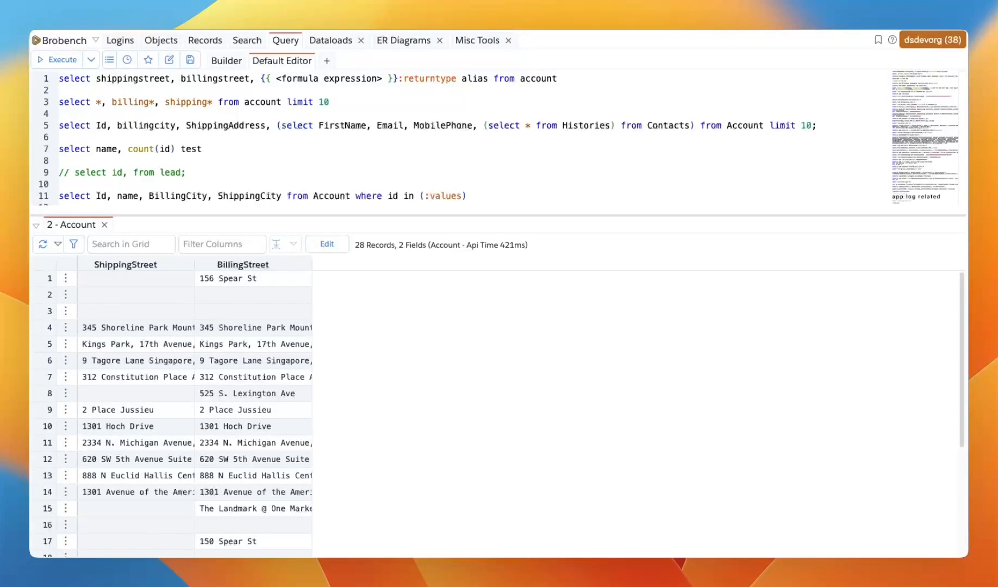
# Step: Remove ":returntype alias" from the formula column in the first-line query
pyautogui.press('Left')
pyautogui.press('Left')
pyautogui.press('Left')
pyautogui.press('Left')
pyautogui.press('Left')
pyautogui.press('Left')
pyautogui.press('Left')
pyautogui.press('Left')
pyautogui.press('Left')
pyautogui.press('Left')
pyautogui.press('Left')
pyautogui.press('Left')
pyautogui.press('Left')
pyautogui.press('Left')
pyautogui.press('Left')
pyautogui.press('Left')
pyautogui.press('Left')
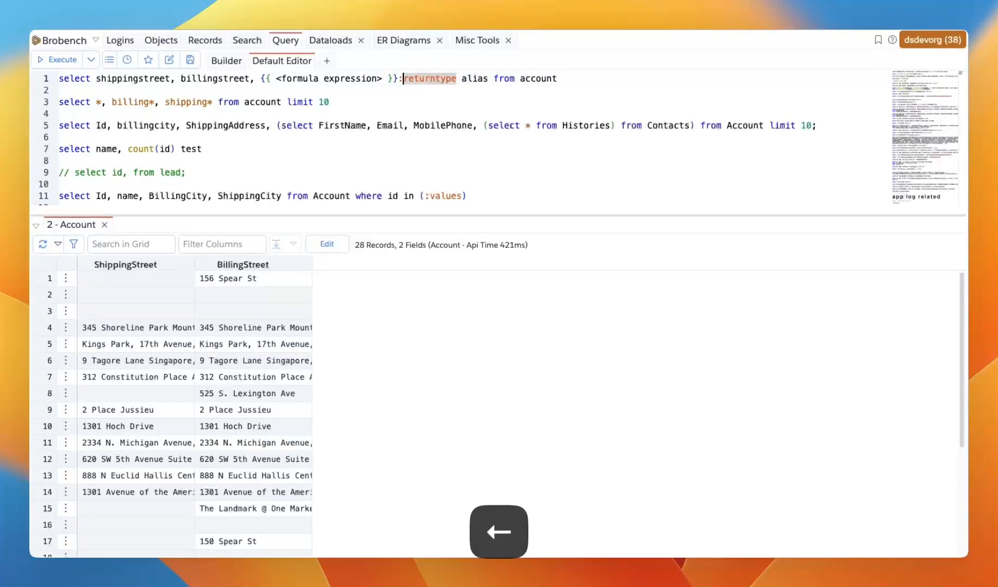
pyautogui.hotkey('shift', 'alt', 'Right')
pyautogui.hotkey('shift', 'alt', 'Right')
pyautogui.press('BackSpace')
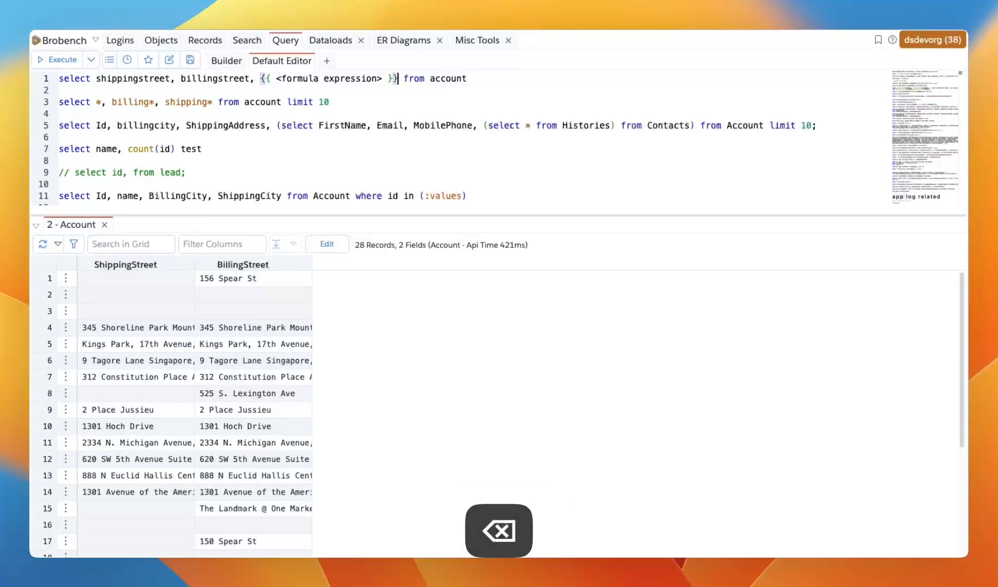
# Step: Replace the <formula expression> placeholder inside the double braces with shippingstreet
pyautogui.press('Left')
pyautogui.press('Left')
pyautogui.press('Left')
pyautogui.press('Left')
pyautogui.press('Right')
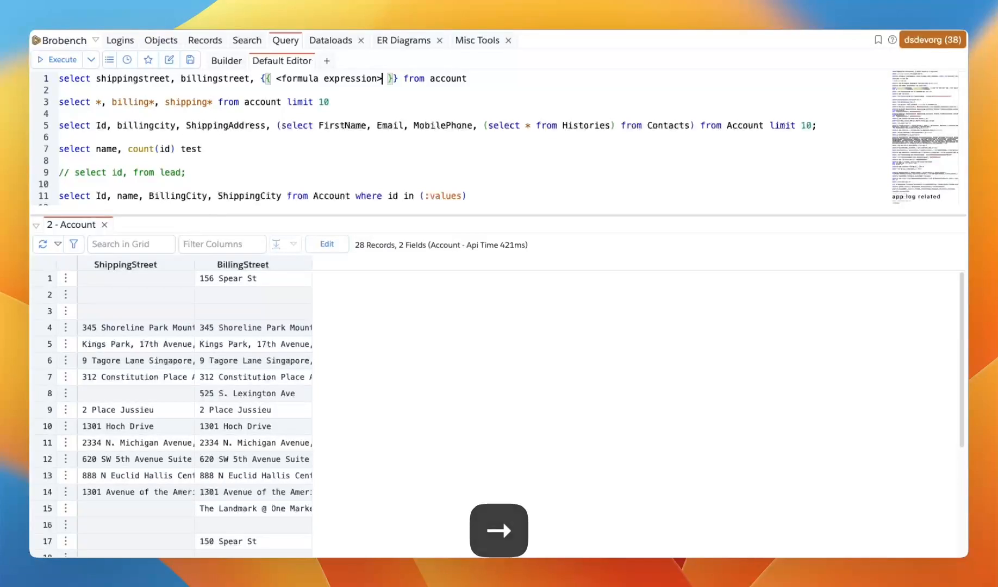
pyautogui.hotkey('shift', 'Left')
pyautogui.hotkey('shift', 'Left')
pyautogui.hotkey('shift', 'Left')
pyautogui.hotkey('shift', 'Left')
pyautogui.hotkey('shift', 'Left')
pyautogui.hotkey('shift', 'Left')
pyautogui.hotkey('shift', 'Left')
pyautogui.hotkey('shift', 'Left')
pyautogui.hotkey('shift', 'Left')
pyautogui.hotkey('shift', 'Left')
pyautogui.hotkey('shift', 'Left')
pyautogui.hotkey('shift', 'Left')
pyautogui.hotkey('shift', 'Left')
pyautogui.hotkey('shift', 'Left')
pyautogui.hotkey('shift', 'Left')
pyautogui.hotkey('shift', 'Left')
pyautogui.hotkey('shift', 'Left')
pyautogui.hotkey('shift', 'Left')
pyautogui.hotkey('shift', 'Left')
pyautogui.hotkey('shift', 'Left')
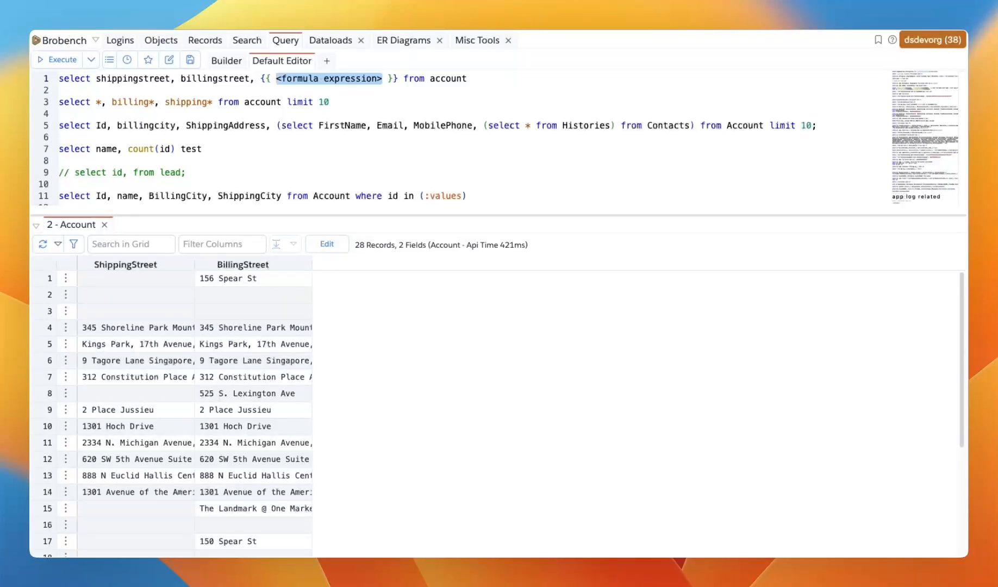
pyautogui.write('shippingstreet')
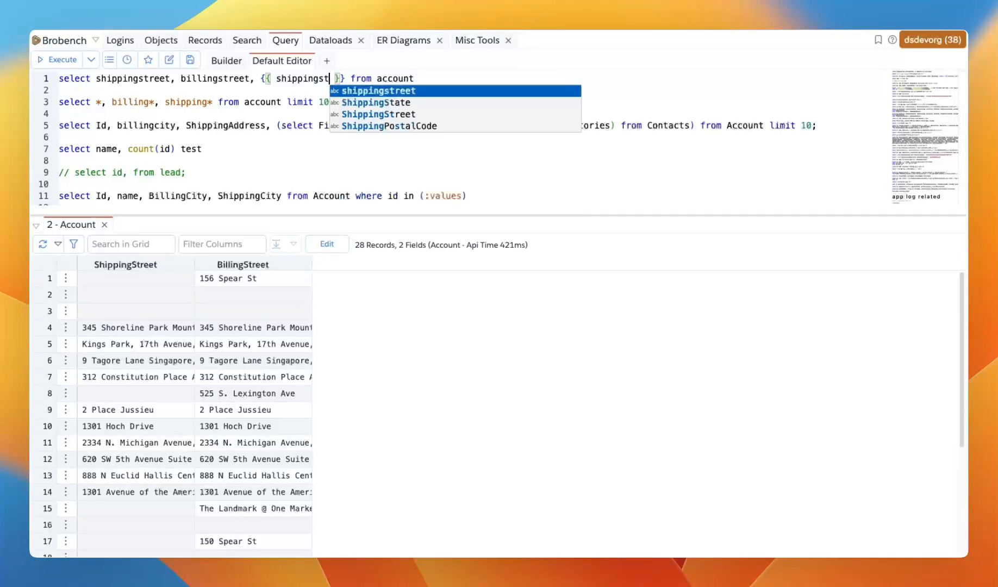
# Step: Wrap shippingstreet in an is_equal() function and add billingstreet as its second argument
pyautogui.hotkey('shift', 'alt', 'Left')
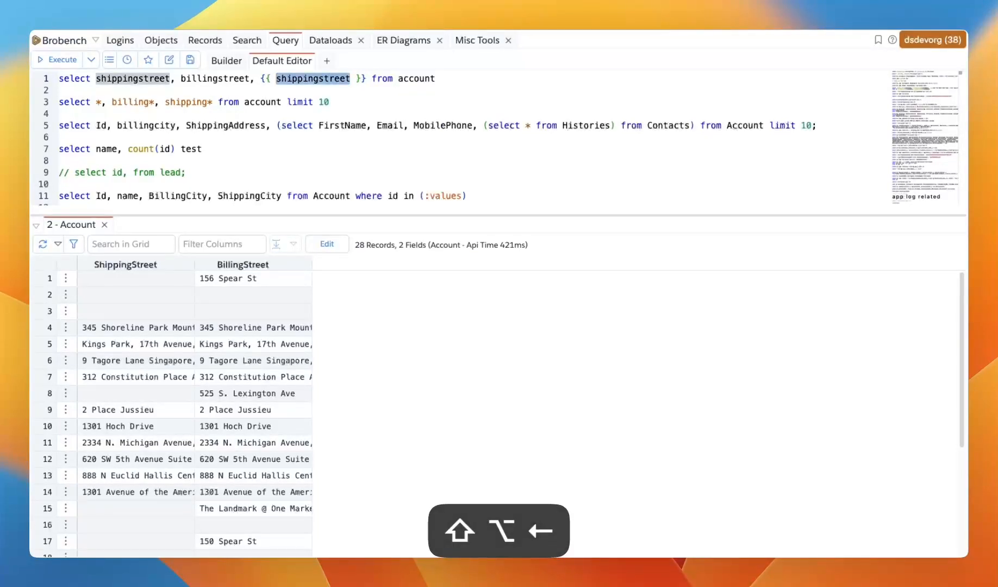
pyautogui.press('super+x')
pyautogui.write('is')
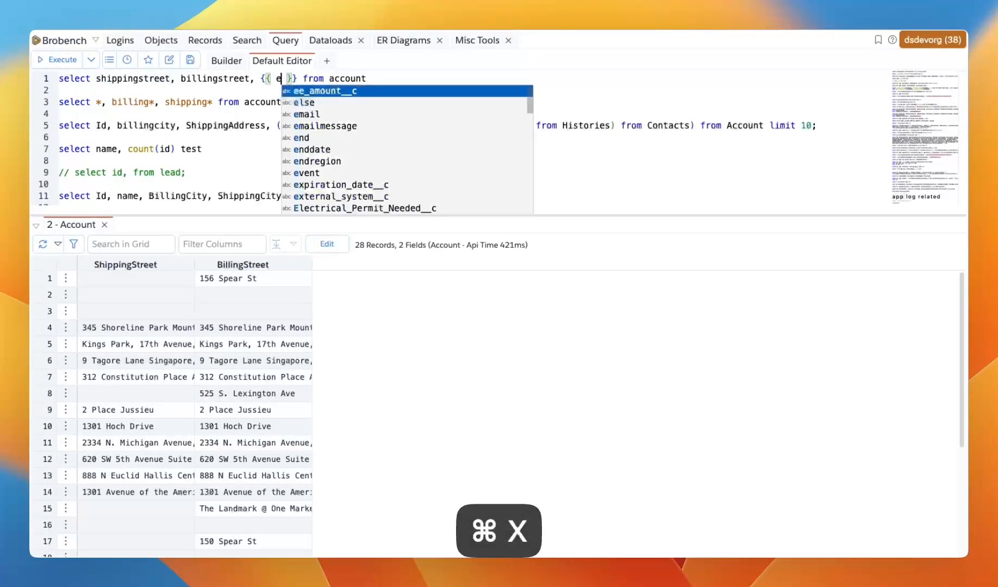
pyautogui.write('_eq')
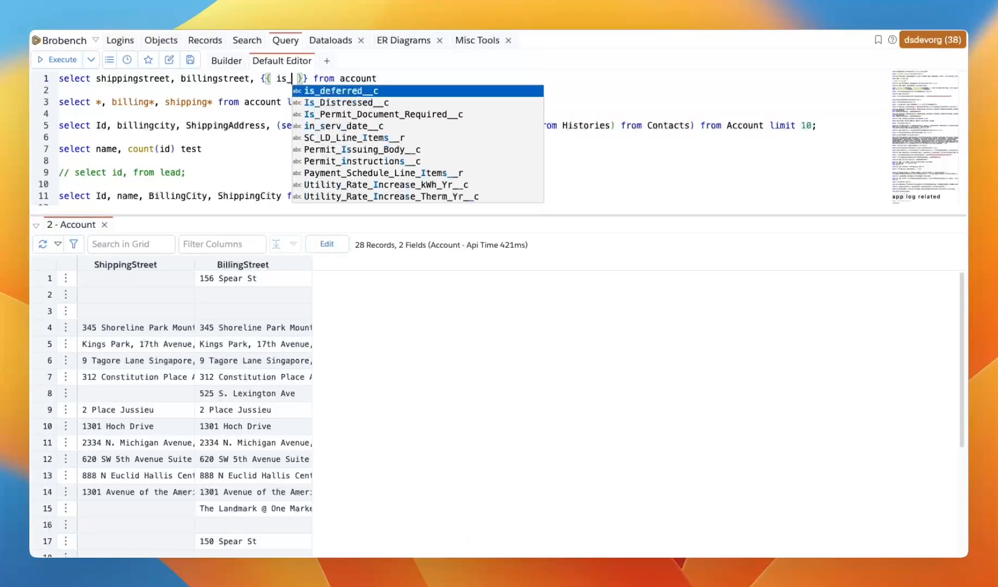
pyautogui.write('ual(')
pyautogui.press('super+v')
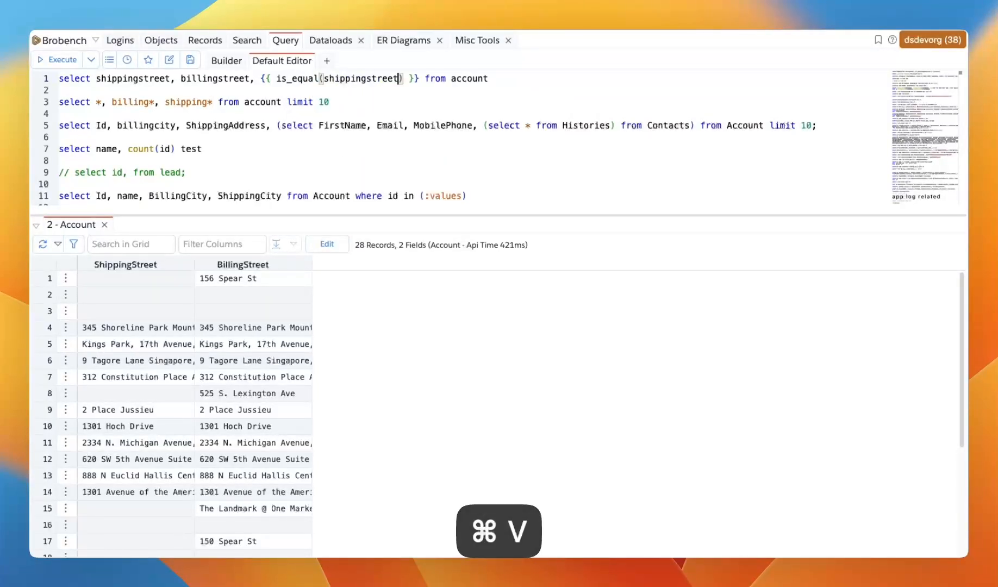
pyautogui.write(', billingst')
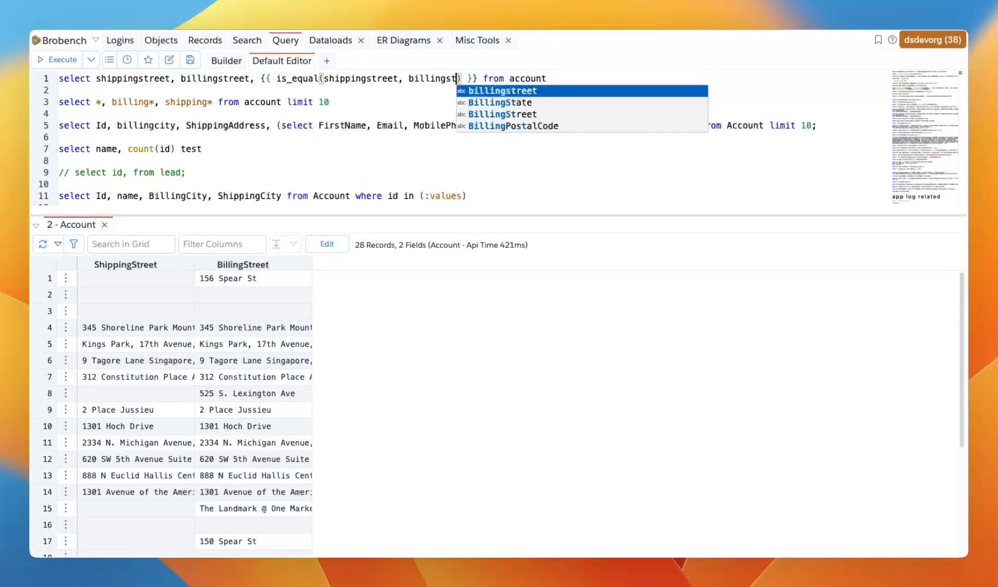
pyautogui.press('Return')
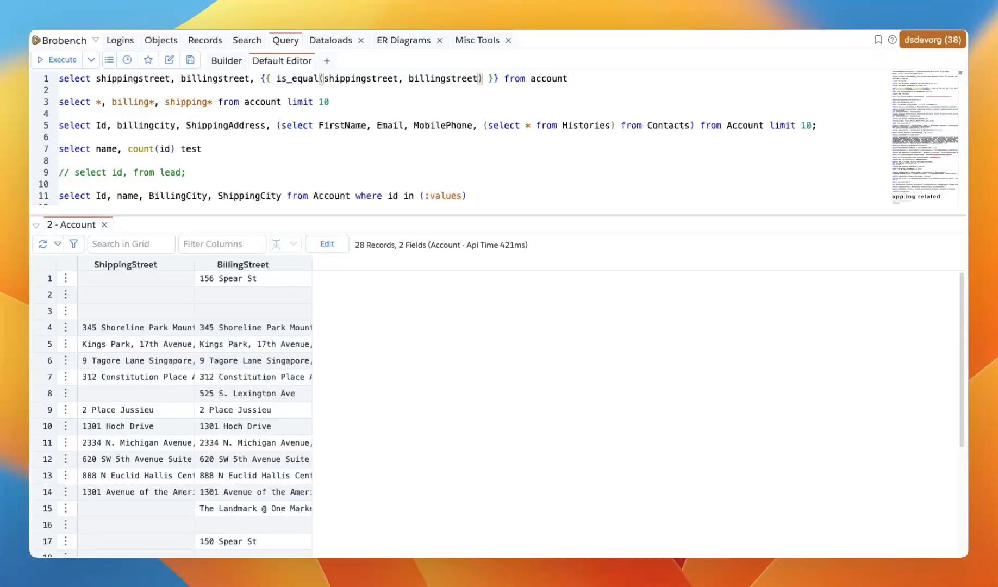
# Step: Execute only the first-line query containing the is_equal(shippingstreet, billingstreet) formula
pyautogui.press('super+Right')
pyautogui.press('super+shift+Left')
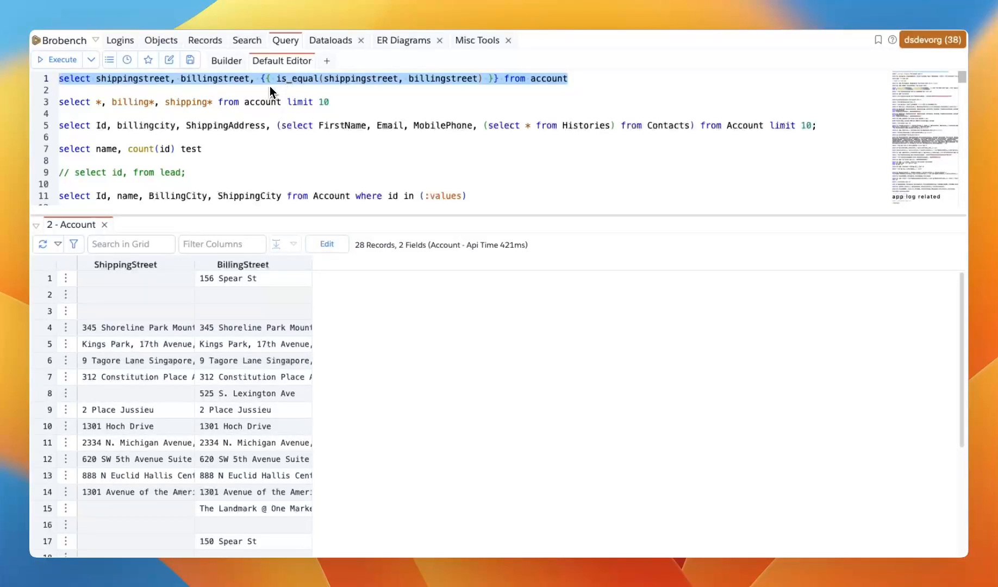
pyautogui.click(51, 59)
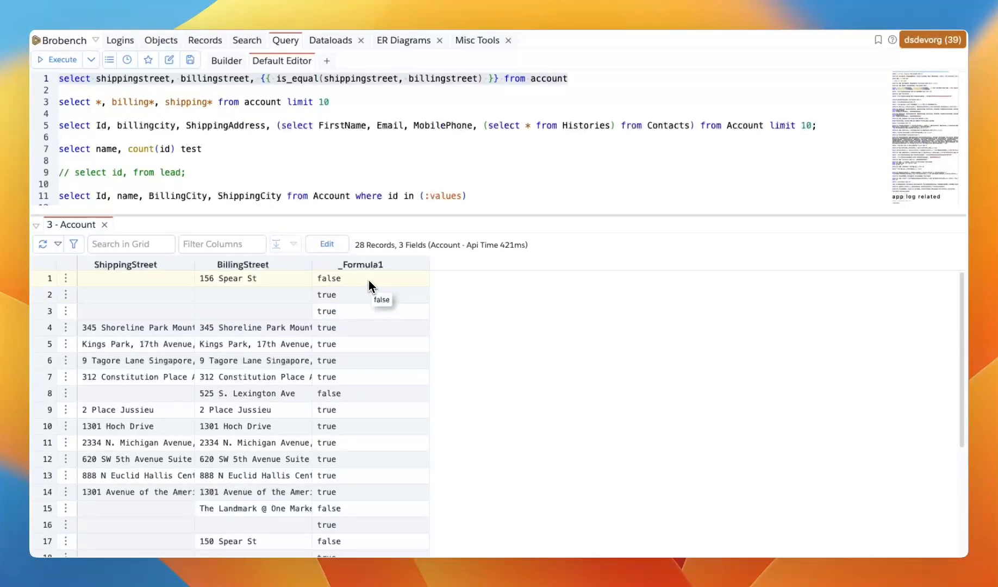
# Step: Compare the ShippingStreet and BillingStreet values with the formula result in rows 1, 4 and 2 of the results grid
pyautogui.click(347, 279)
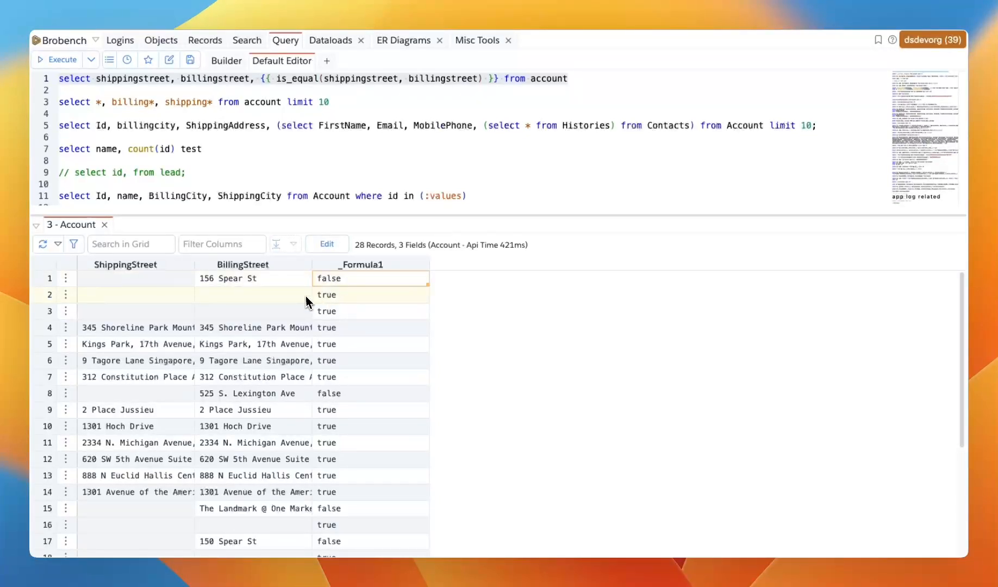
pyautogui.click(174, 279)
pyautogui.click(242, 279)
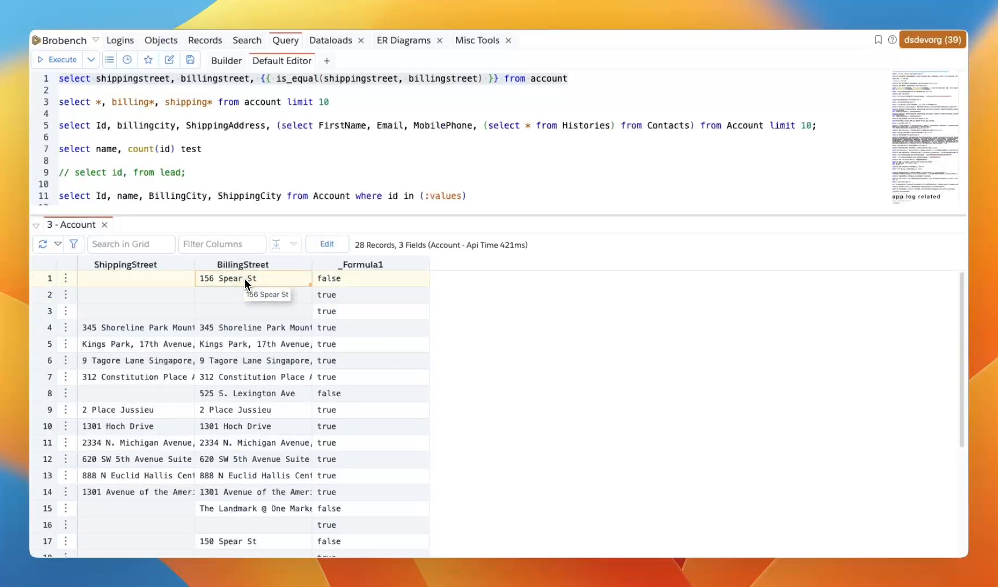
pyautogui.click(173, 281)
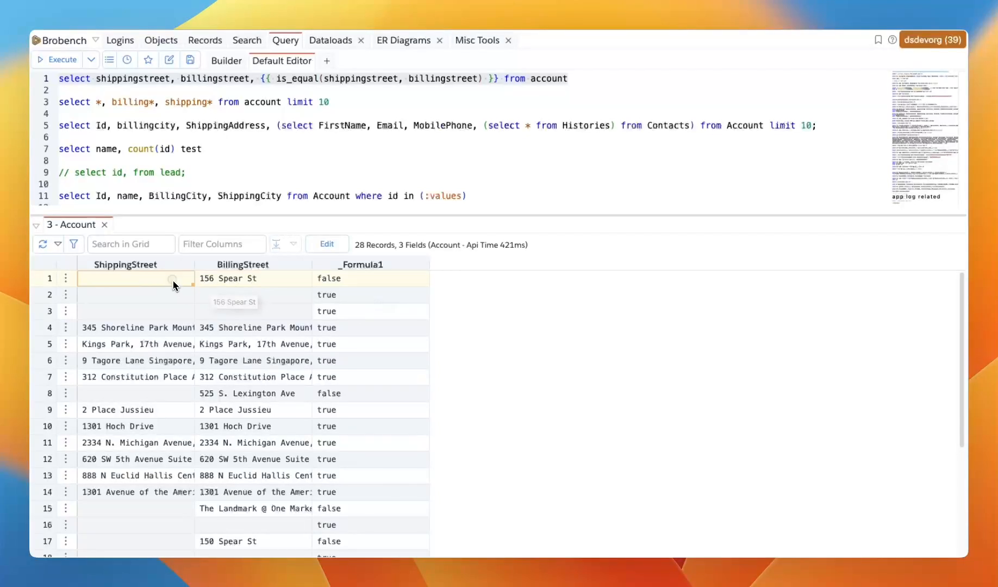
pyautogui.click(233, 286)
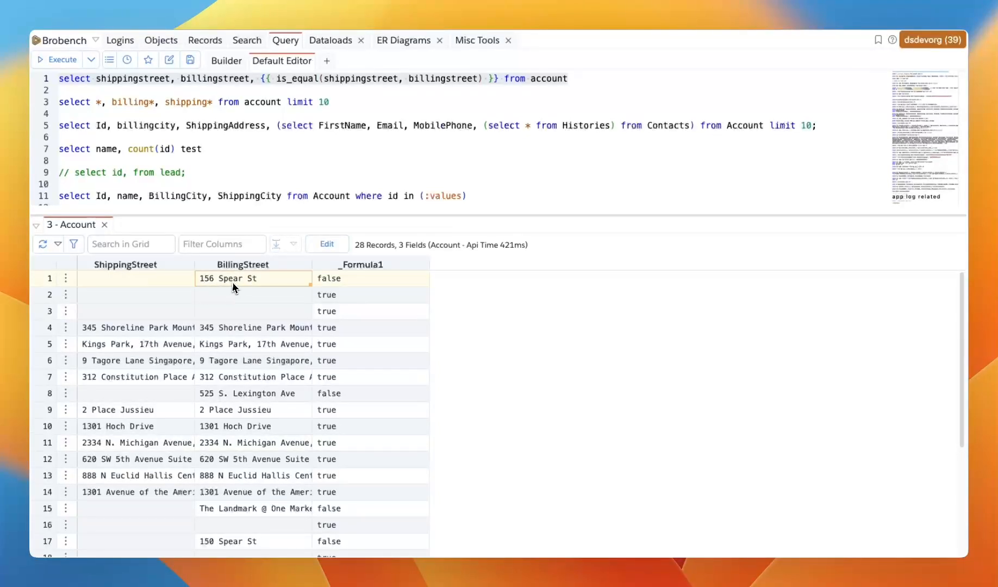
pyautogui.click(335, 280)
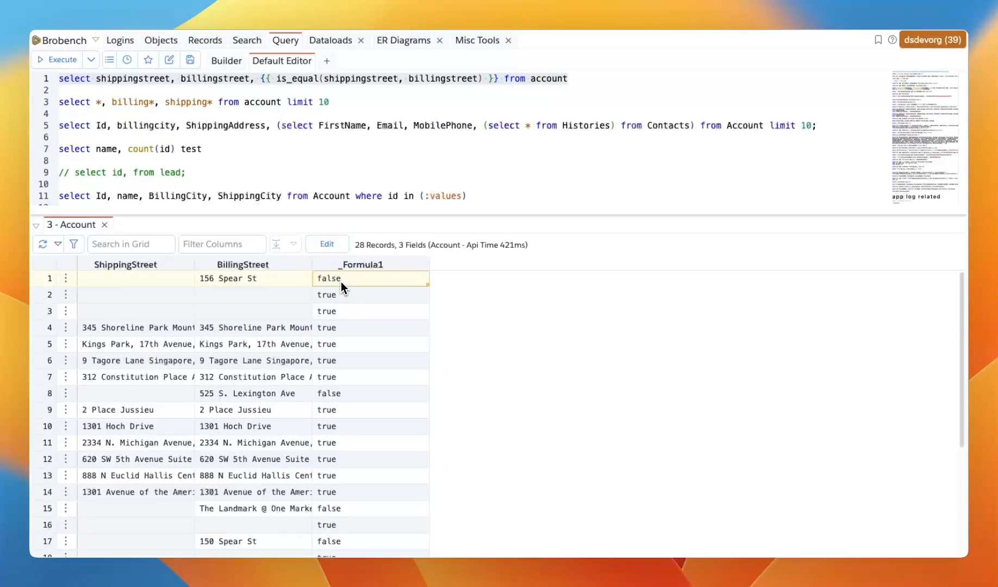
pyautogui.click(168, 329)
pyautogui.click(224, 327)
pyautogui.click(173, 326)
pyautogui.click(211, 327)
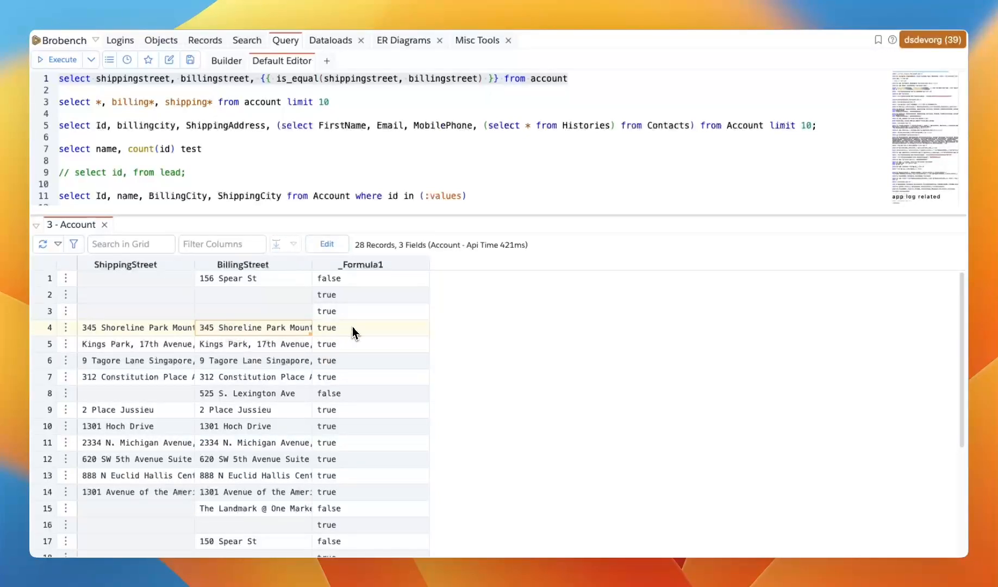
pyautogui.click(188, 298)
pyautogui.click(211, 299)
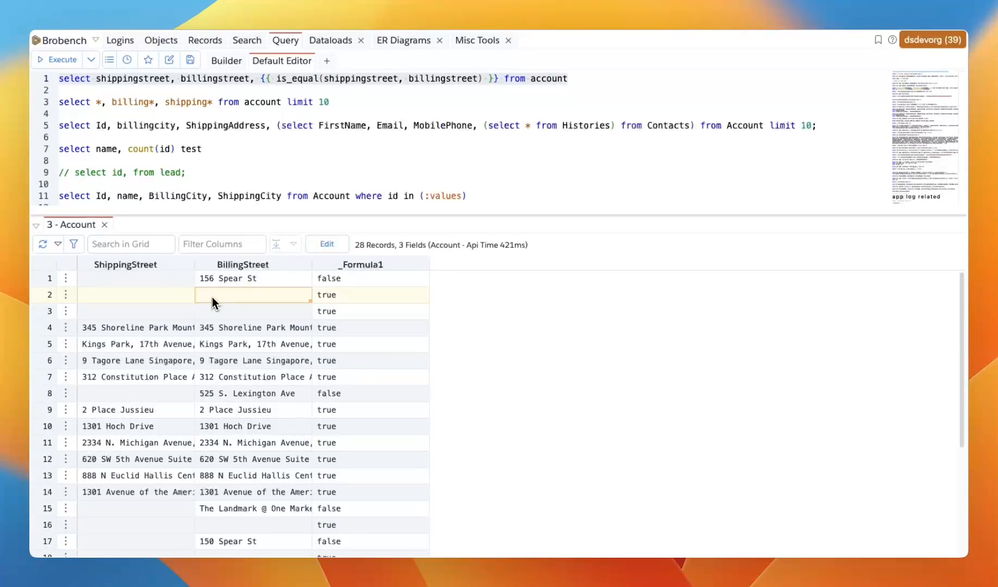
# Step: Check the formula result for row 2 and the remaining rows of the results grid
pyautogui.click(329, 300)
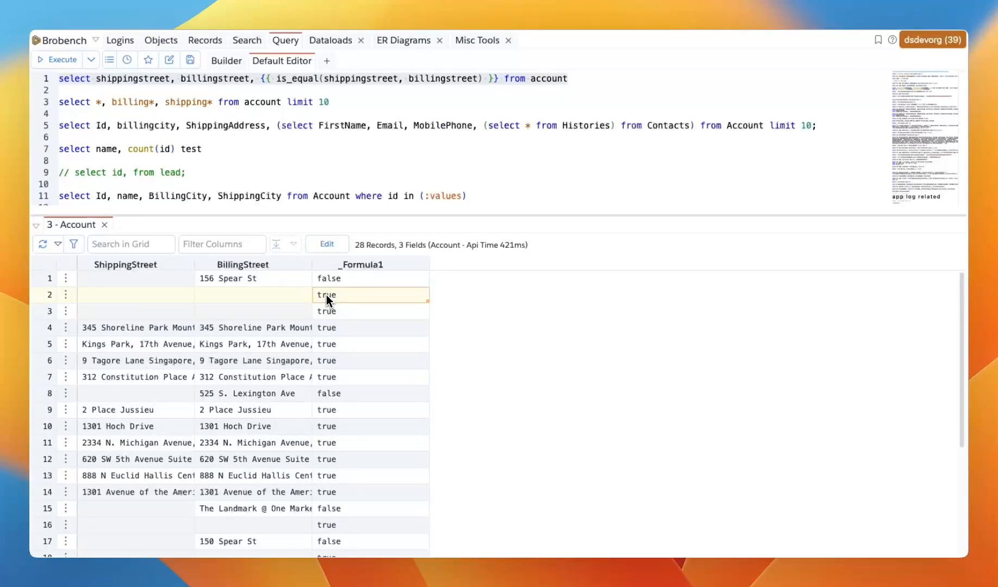
pyautogui.scroll(-5, 329, 326)
pyautogui.scroll(5, 335, 380)
# Step: Give the is_equal formula the alias IsStreetSame and execute the query again
pyautogui.click(502, 83)
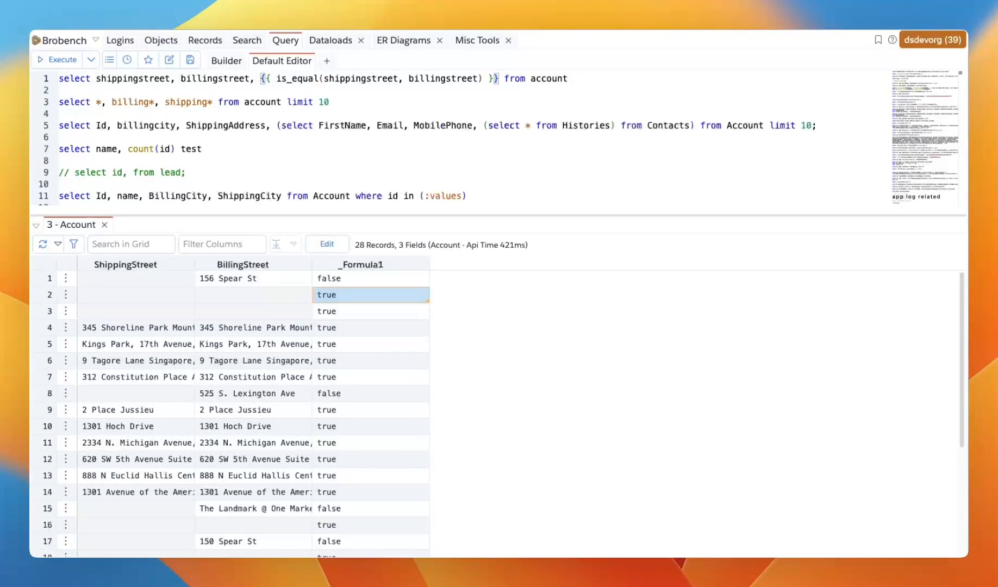
pyautogui.write('iss')
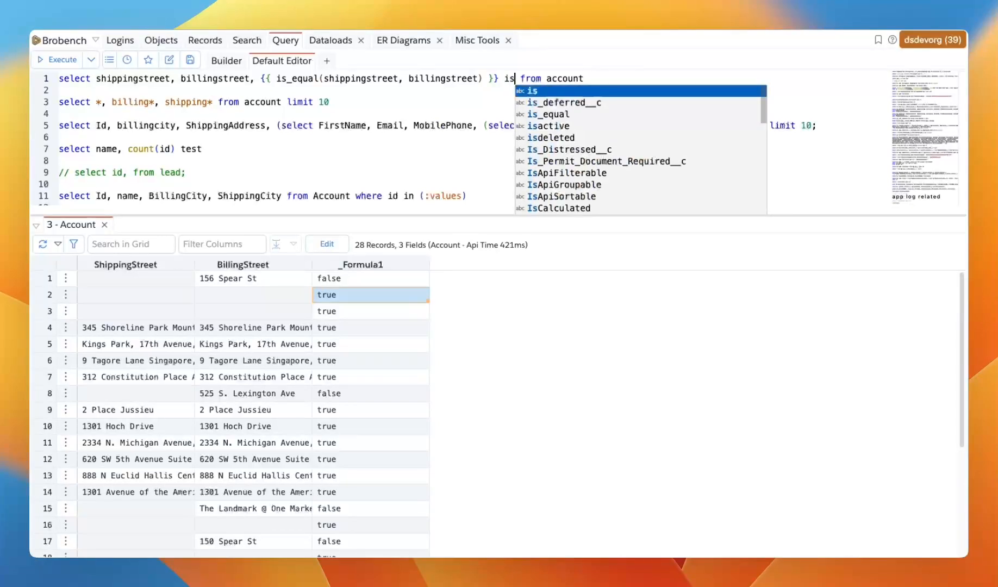
pyautogui.write('treetsam')
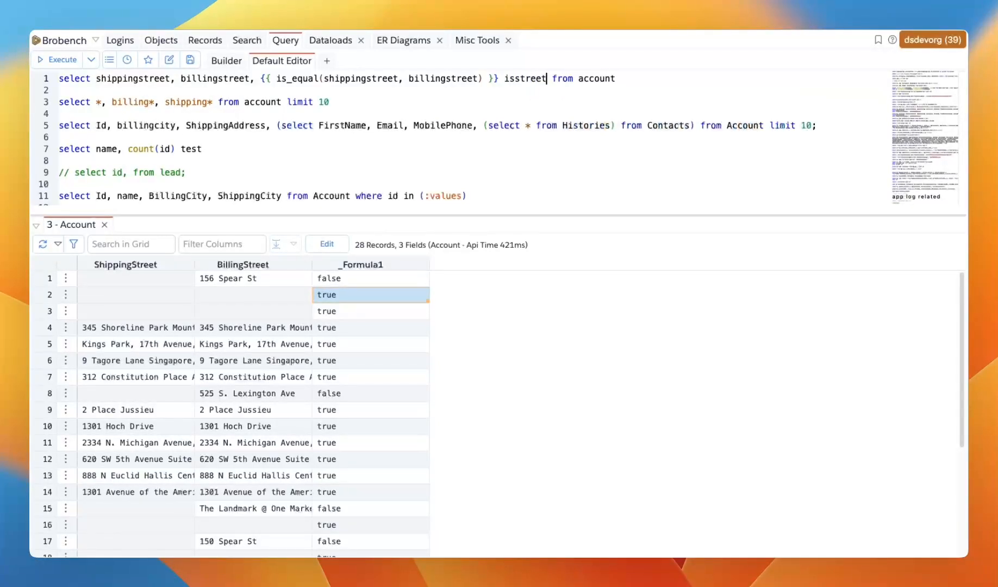
pyautogui.press('BackSpace')
pyautogui.press('BackSpace')
pyautogui.press('BackSpace')
pyautogui.press('BackSpace')
pyautogui.press('BackSpace')
pyautogui.press('BackSpace')
pyautogui.press('BackSpace')
pyautogui.press('BackSpace')
pyautogui.press('BackSpace')
pyautogui.press('BackSpace')
pyautogui.press('BackSpace')
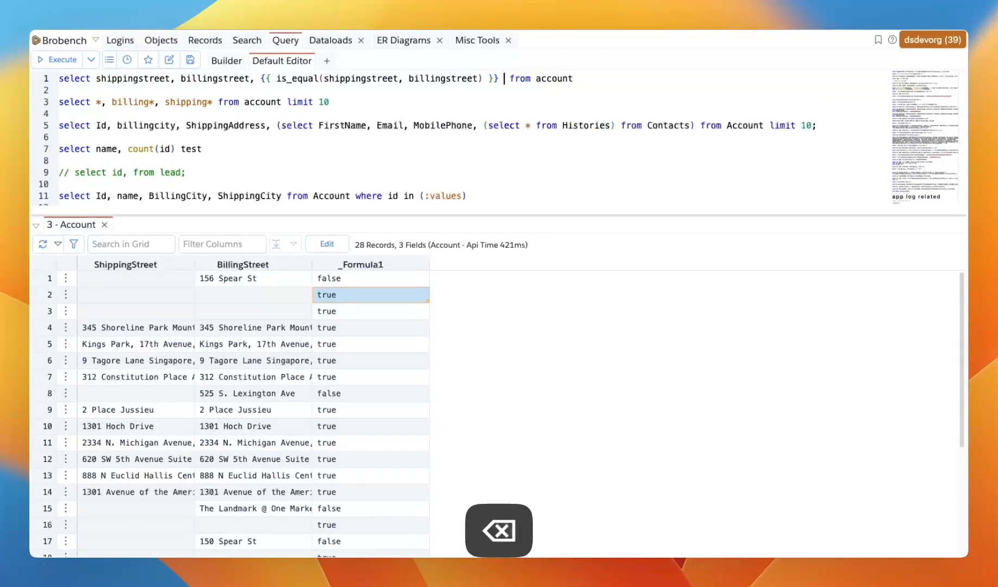
pyautogui.write('IsS')
pyautogui.write('treetSame')
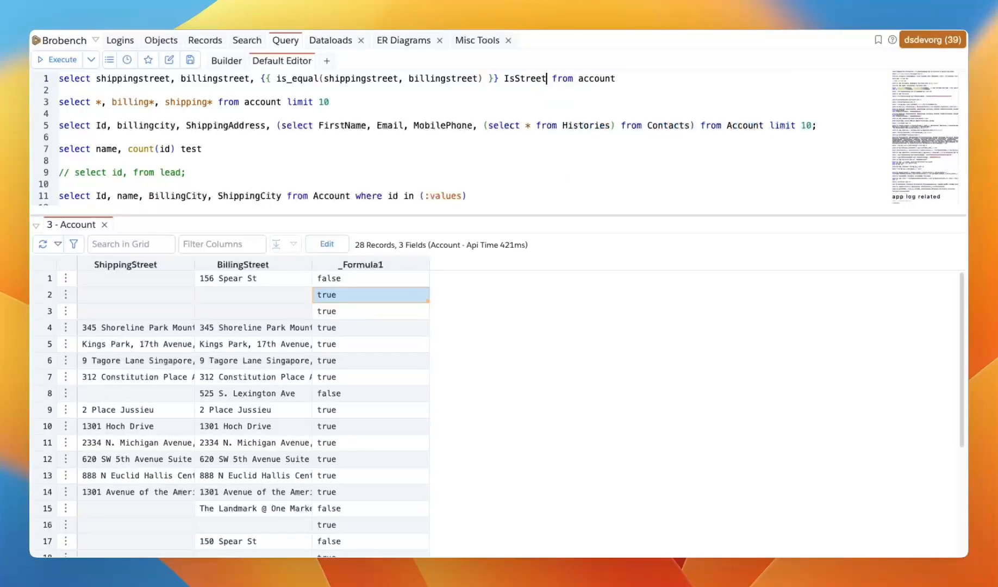
pyautogui.press('super+Return')
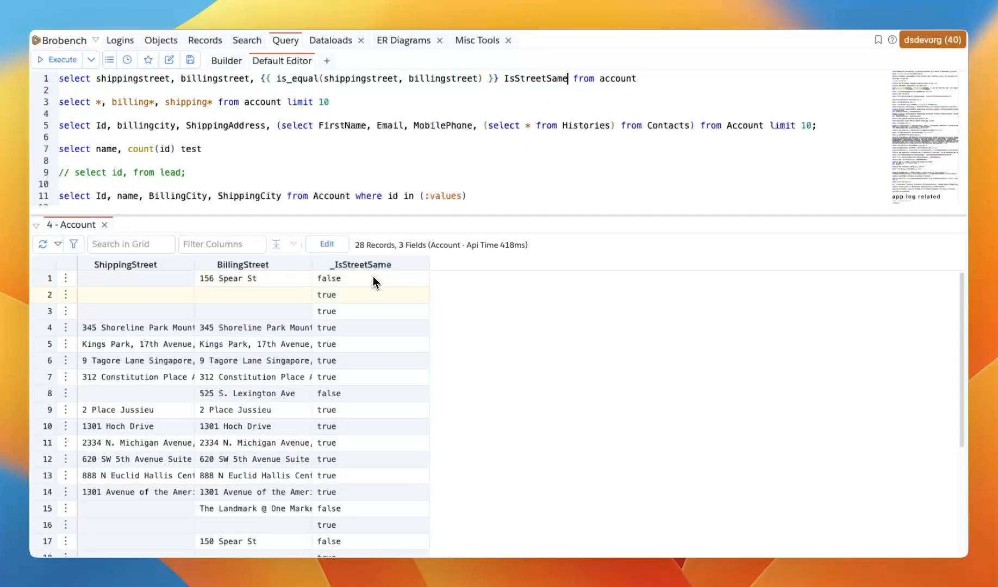
# Step: Review the _IsStreetSame column's header and values in the results grid
pyautogui.moveTo(332, 267)
pyautogui.moveTo(332, 280); pyautogui.dragTo(350, 413)
pyautogui.click(373, 344)
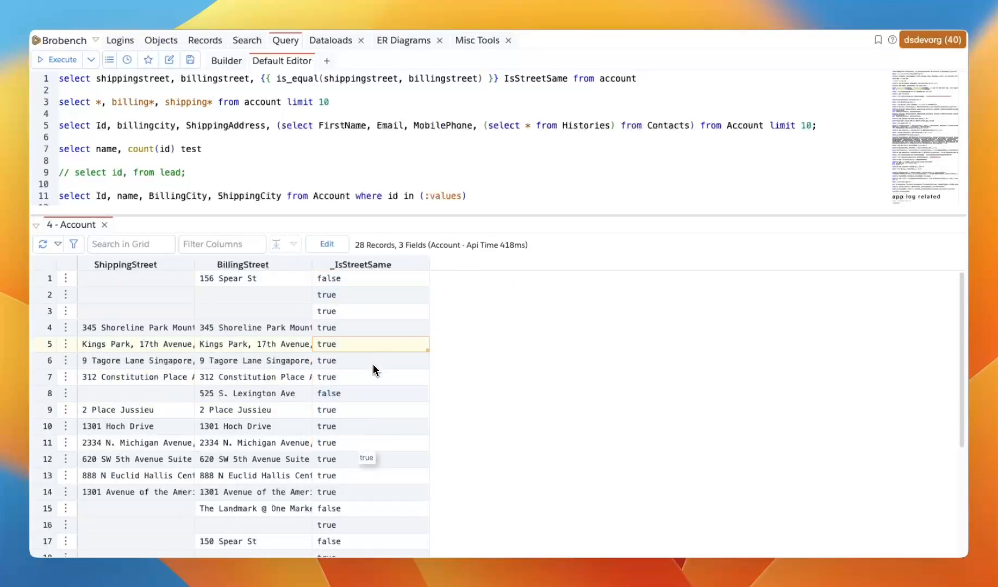
# Step: Add a second formula field, {{upper_case(billingstreet)}}, after the IsStreetSame alias in the first query
pyautogui.click(481, 79)
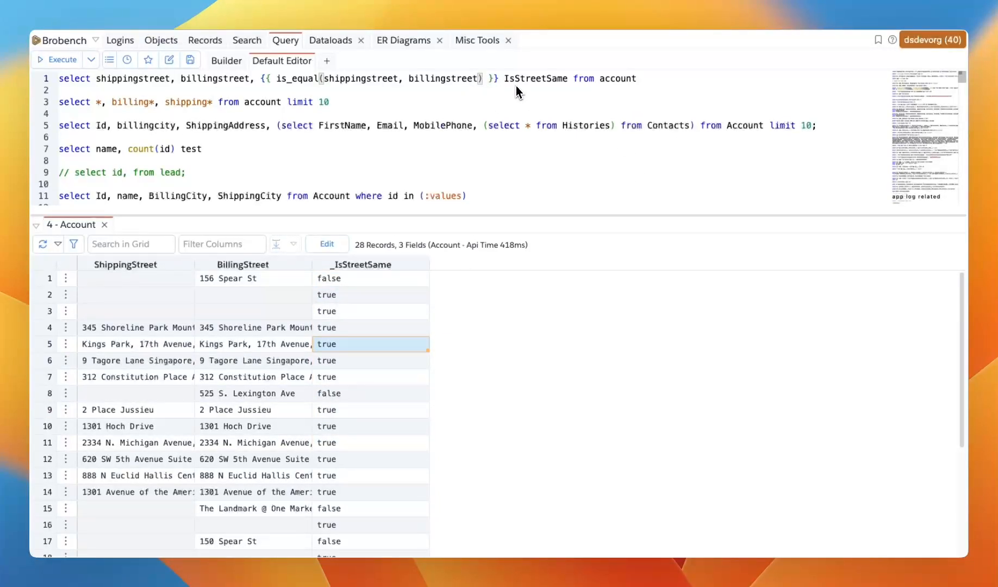
pyautogui.click(567, 79)
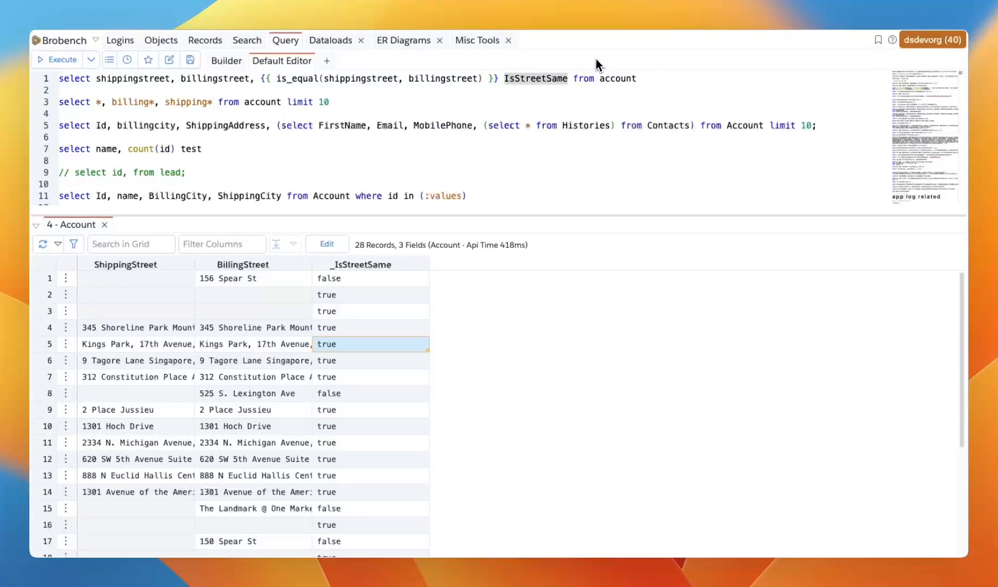
pyautogui.write(', {{')
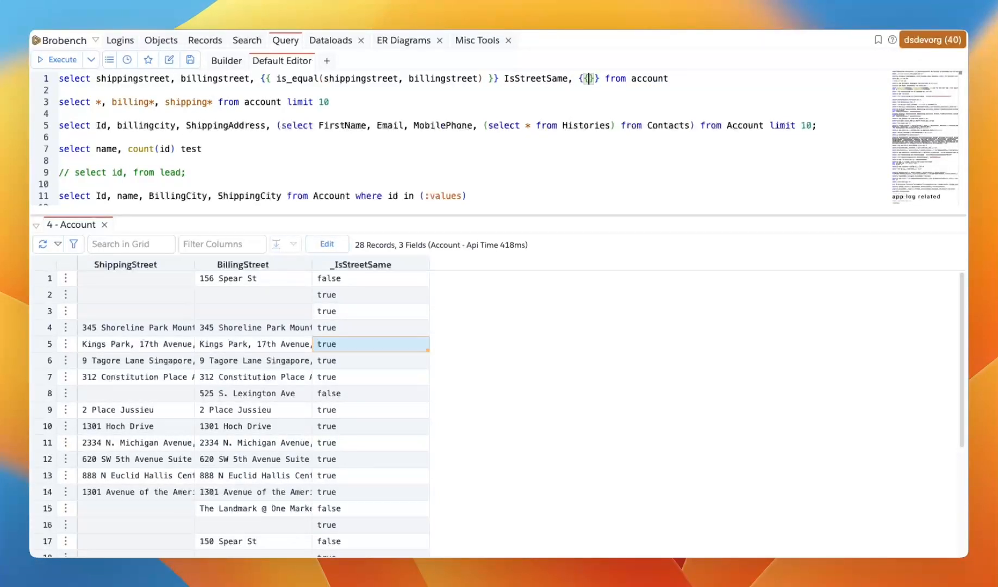
pyautogui.write('upper_case')
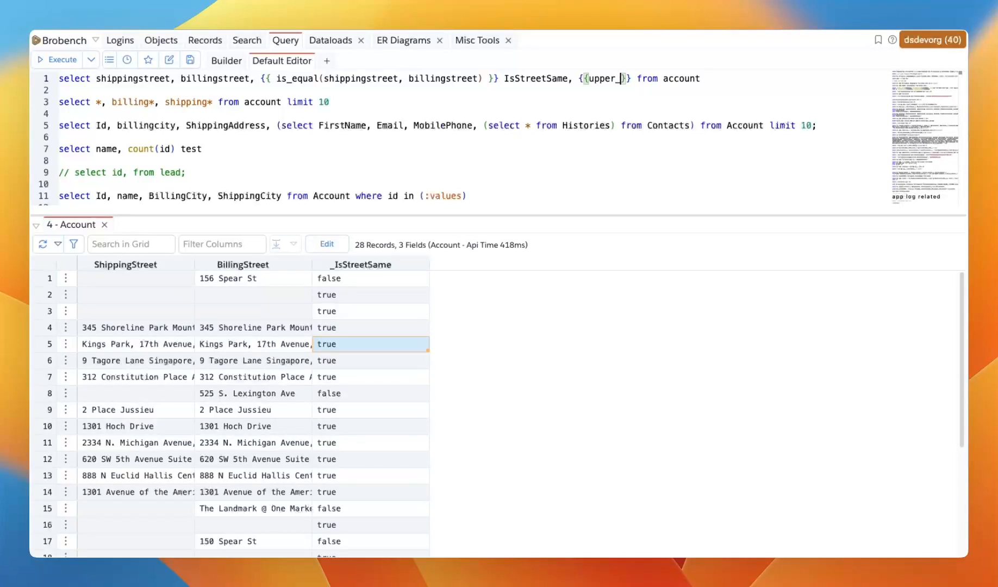
pyautogui.write('(')
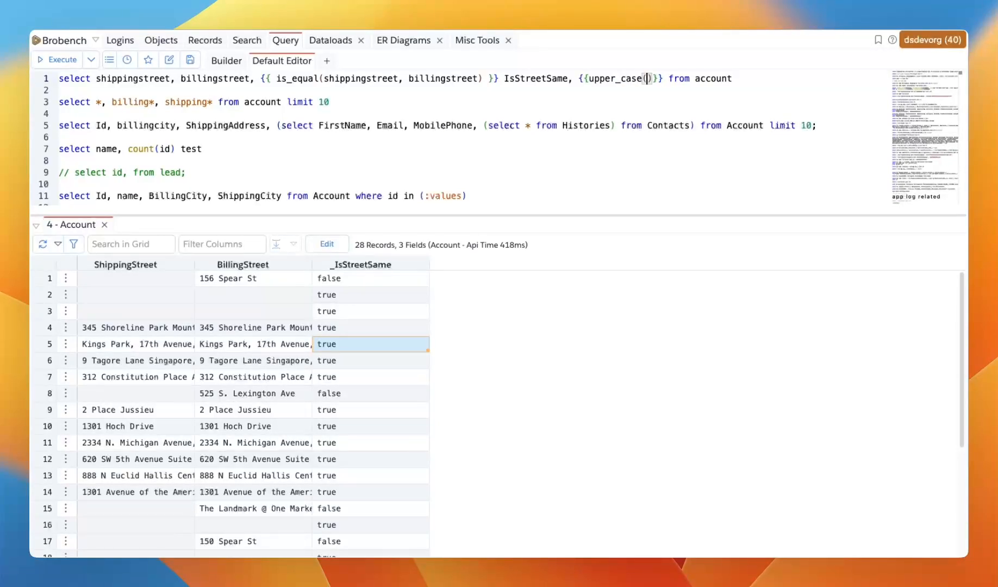
pyautogui.write('billing')
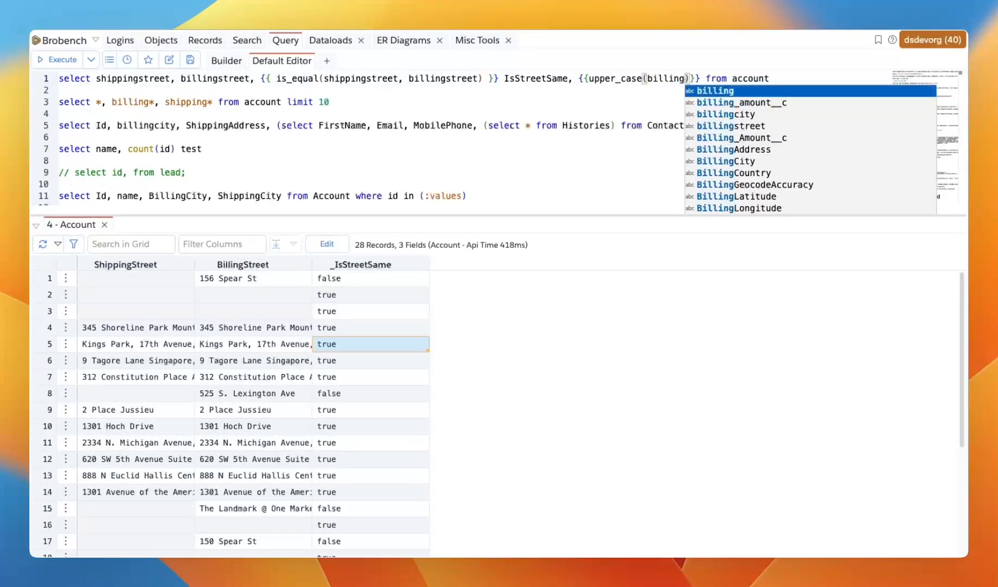
pyautogui.press('Down')
pyautogui.press('Down')
pyautogui.press('Down')
pyautogui.press('Return')
pyautogui.press('Right')
pyautogui.press('Right')
pyautogui.press('Right')
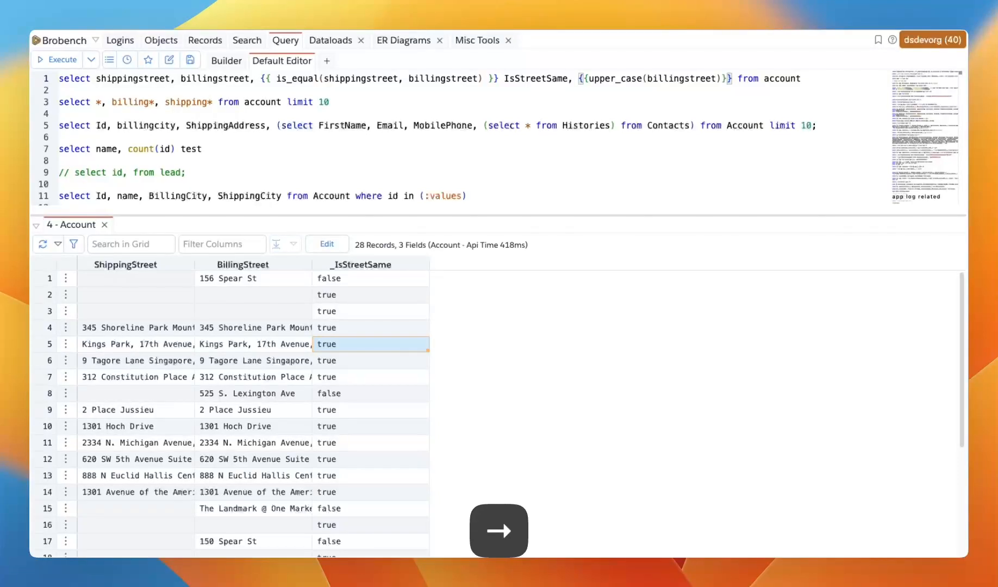
# Step: Give the upper_case formula the alias UpBillStreet and execute the query
pyautogui.write('u')
pyautogui.press('BackSpace')
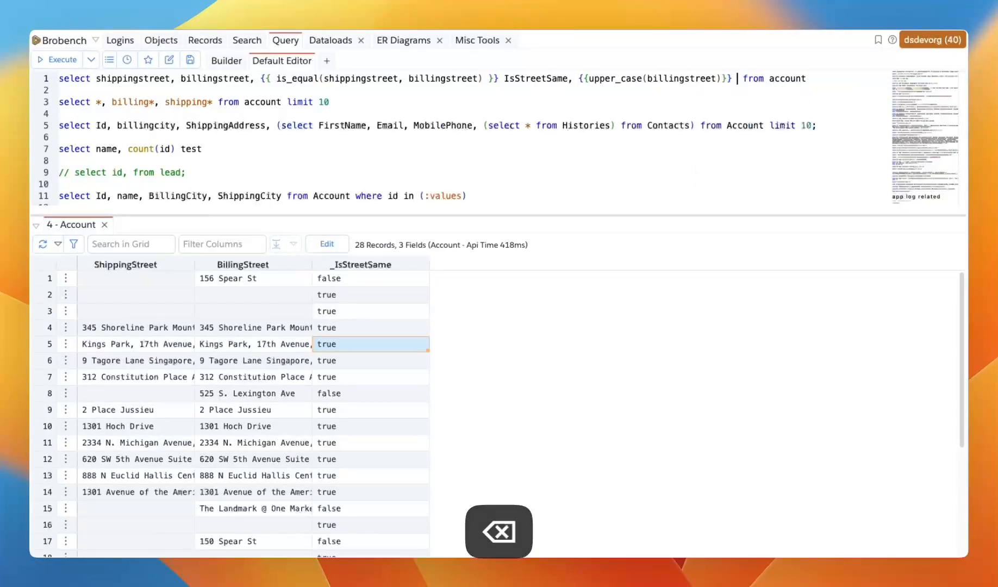
pyautogui.write('UpBi')
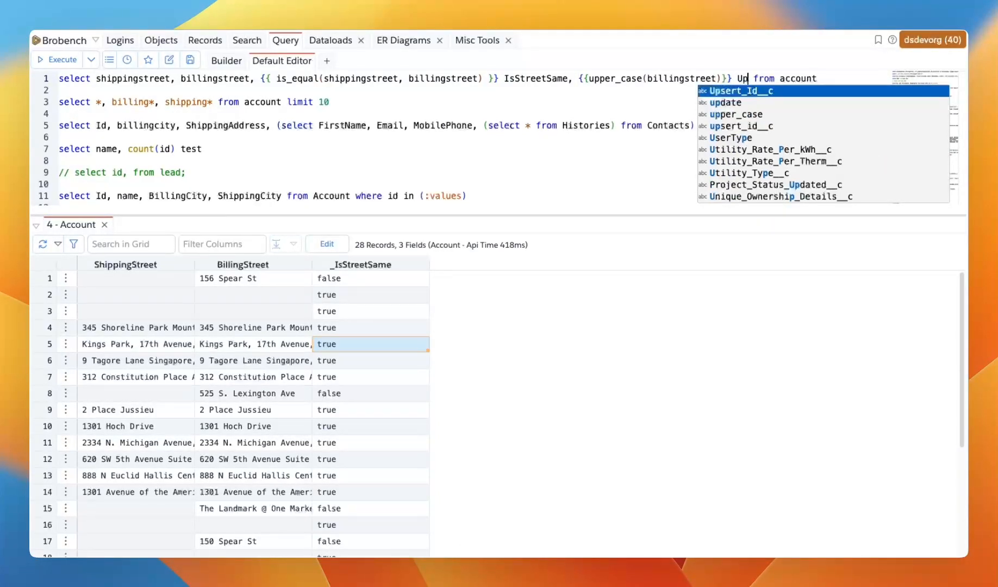
pyautogui.write('llStr')
pyautogui.press('BackSpace')
pyautogui.write('tree')
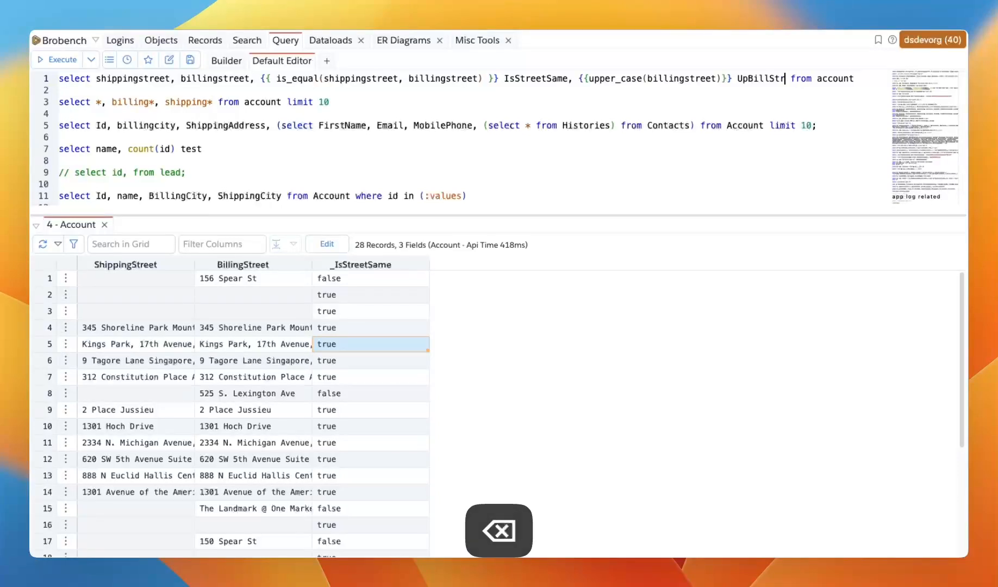
pyautogui.write('t')
pyautogui.press('super+Return')
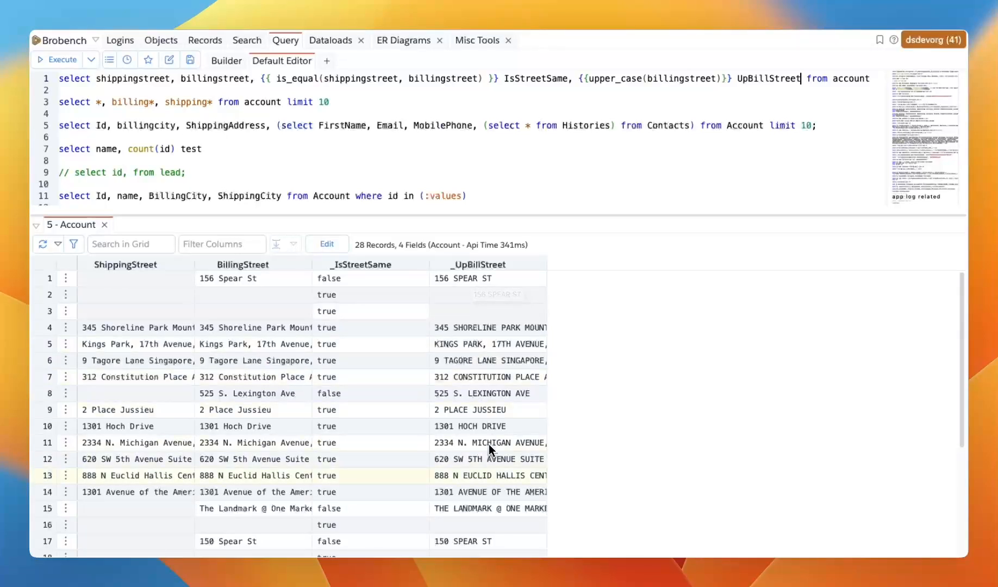
# Step: Review the _UpBillStreet values against BillingStreet through all rows of the results grid
pyautogui.scroll(-1, 504, 437)
pyautogui.scroll(-10, 505, 410)
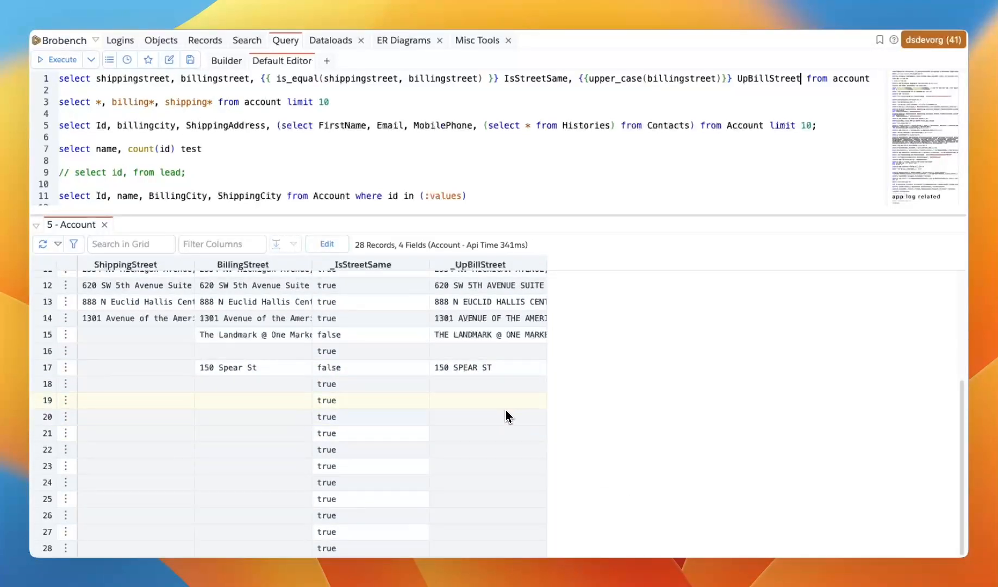
pyautogui.scroll(1, 491, 351)
pyautogui.scroll(10, 492, 351)
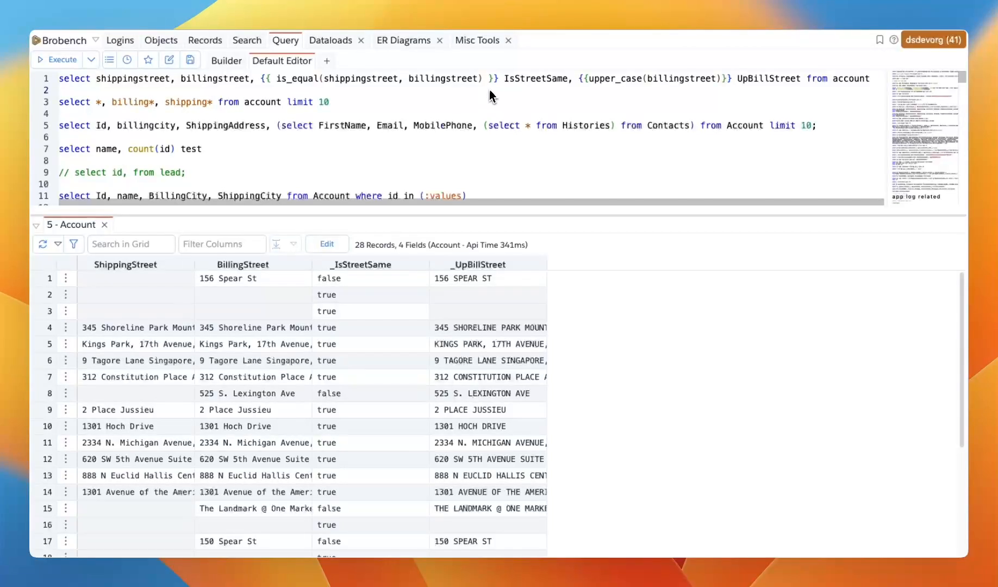
# Step: Break the first query so that the is_equal and upper_case formulas each start on their own line
pyautogui.click(578, 79)
pyautogui.press('Return')
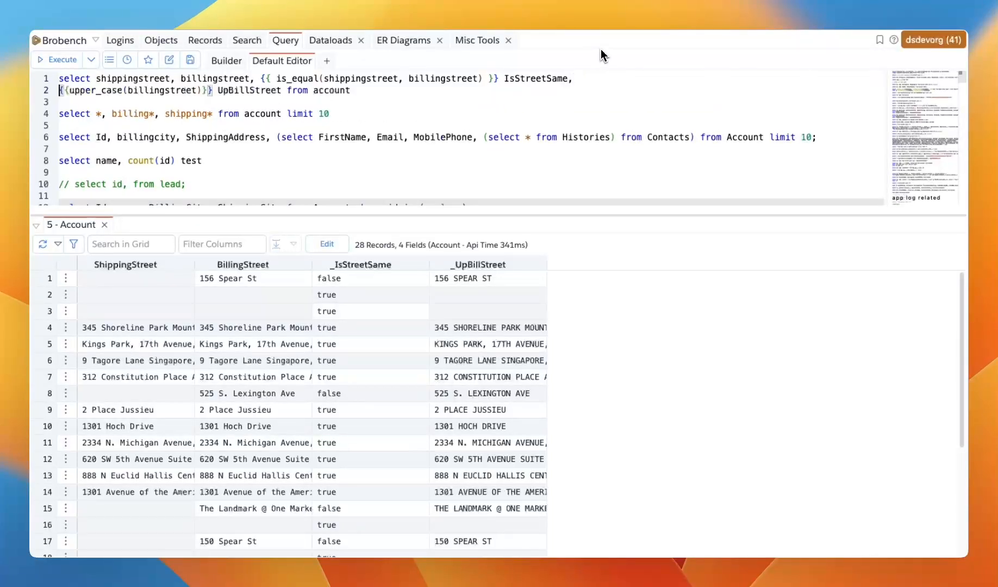
pyautogui.click(260, 78)
pyautogui.press('Return')
pyautogui.press('End')
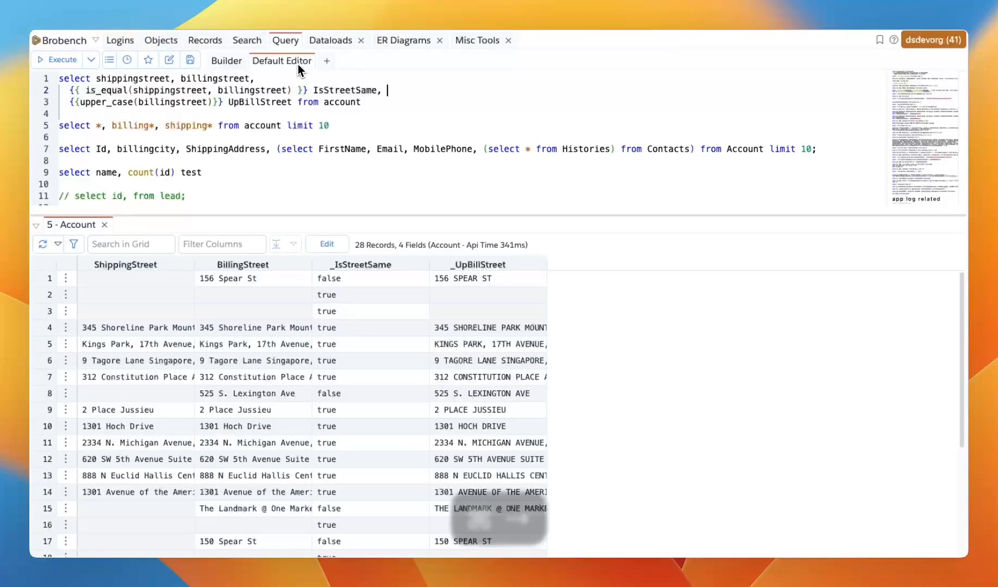
# Step: Move the "from account" clause onto its own line without indentation
pyautogui.press('Down')
pyautogui.press('Left')
pyautogui.press('Left')
pyautogui.press('Left')
pyautogui.press('Left')
pyautogui.press('Left')
pyautogui.press('Left')
pyautogui.press('Left')
pyautogui.press('Left')
pyautogui.press('Left')
pyautogui.press('Left')
pyautogui.press('Left')
pyautogui.press('Left')
pyautogui.press('Return')
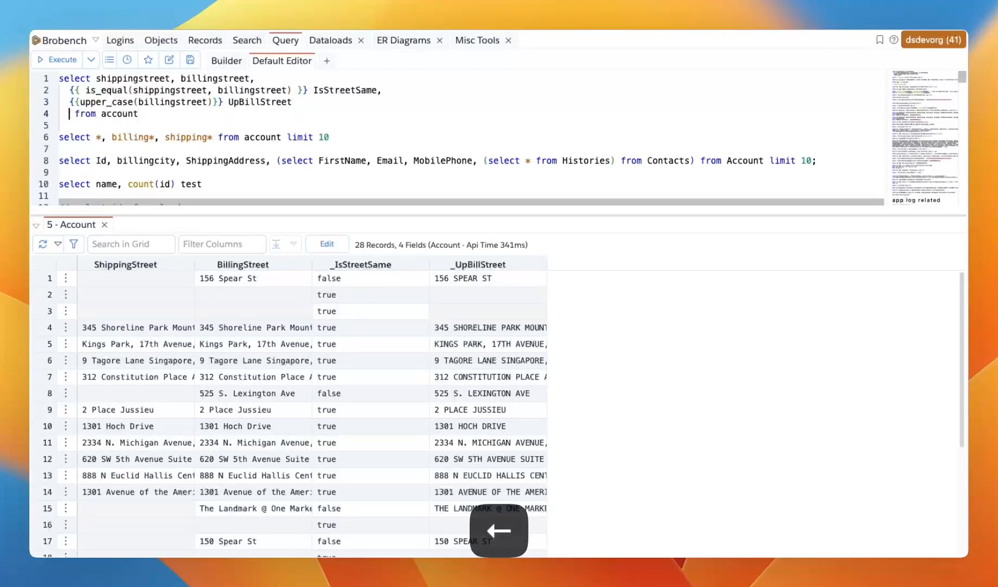
pyautogui.press('super+BackSpace')
pyautogui.press('Up')
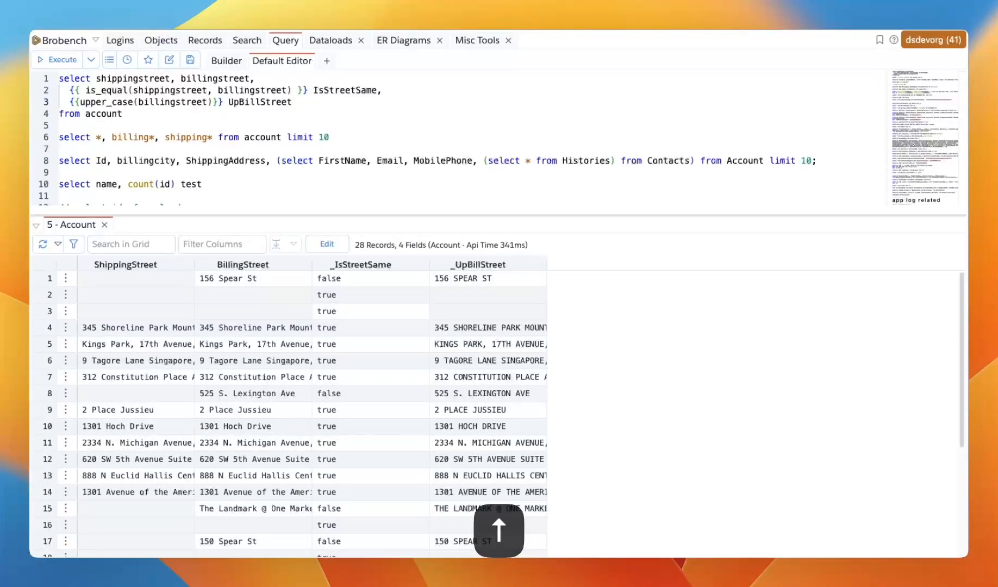
# Step: Add a comma after the UpBillStreet alias and insert an empty line above "from account"
pyautogui.press('Right')
pyautogui.press('super+Up')
pyautogui.press('Down')
pyautogui.press('Down')
pyautogui.press('super+Right')
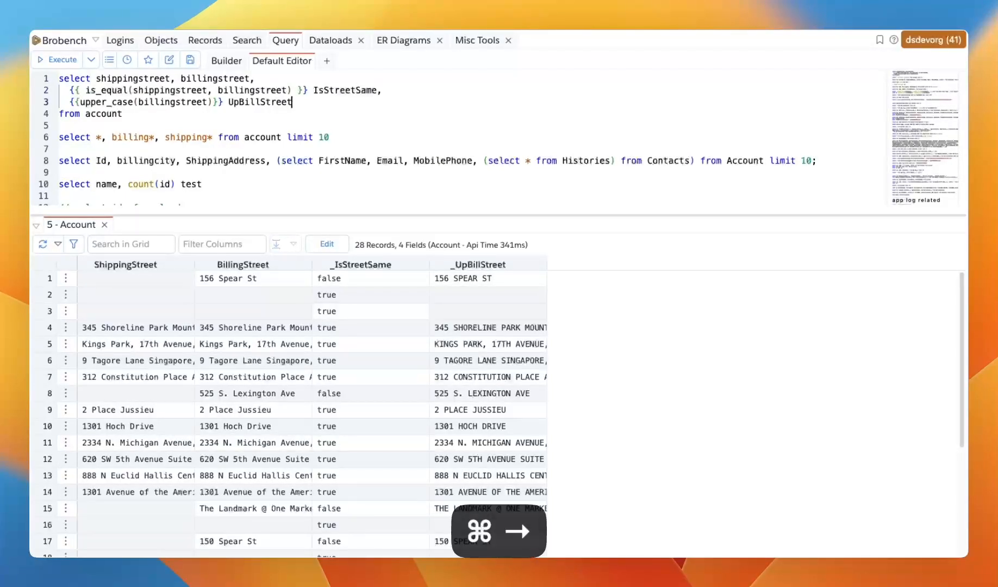
pyautogui.write(',from')
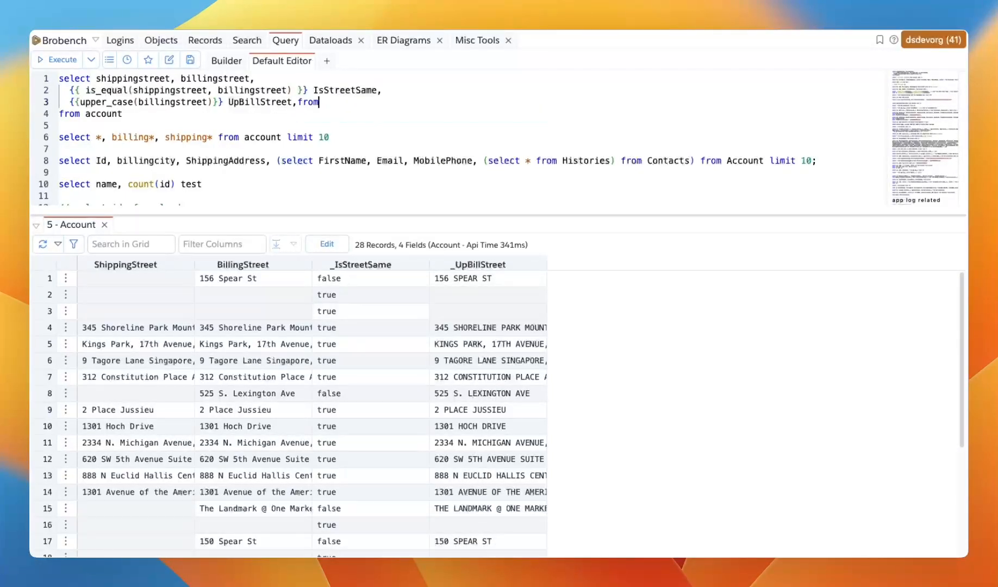
pyautogui.hotkey('alt', 'BackSpace')
pyautogui.press('Return')
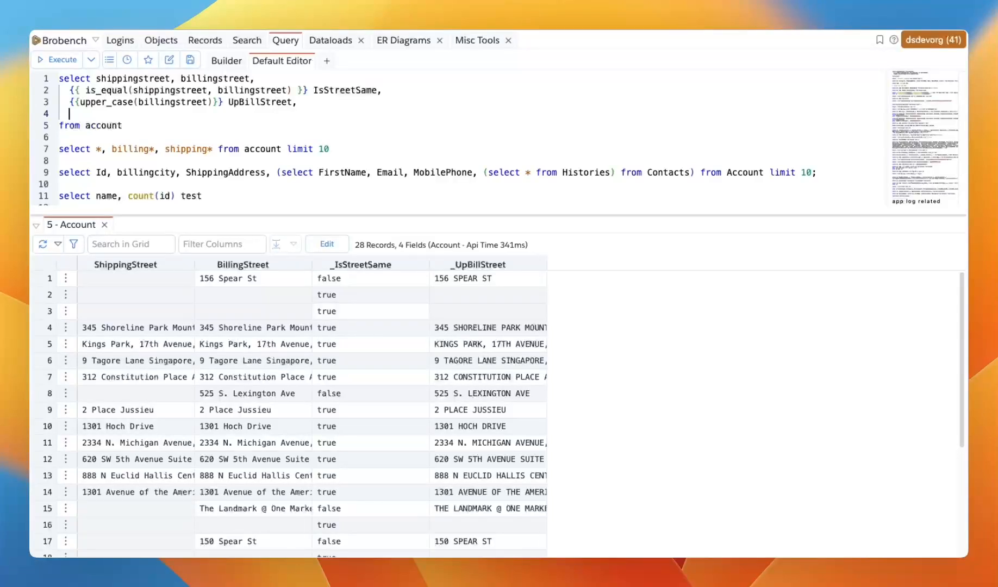
# Step: Add the createddate field after billingstreet in the query's first line
pyautogui.press('Up')
pyautogui.press('Up')
pyautogui.press('Up')
pyautogui.press('super+Right')
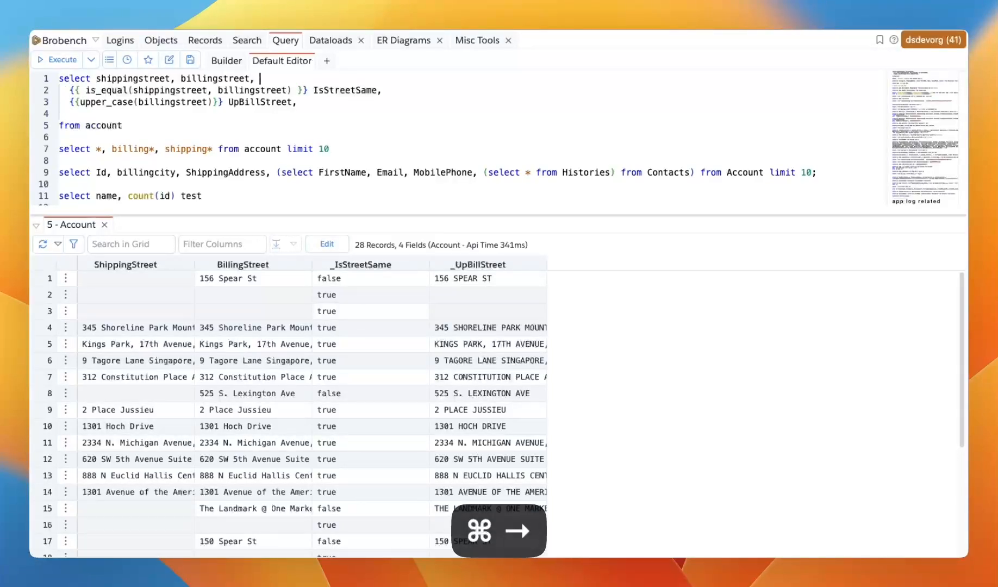
pyautogui.write('createddate,')
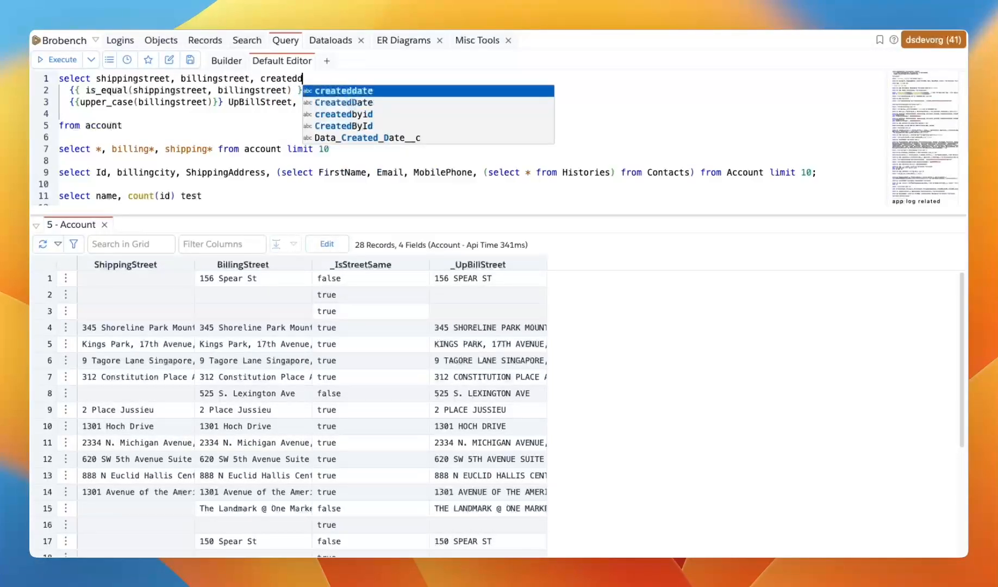
# Step: Insert an empty {{}} formula on the line between the UpBillStreet formula and "from account"
pyautogui.press('Down')
pyautogui.press('Down')
pyautogui.press('Down')
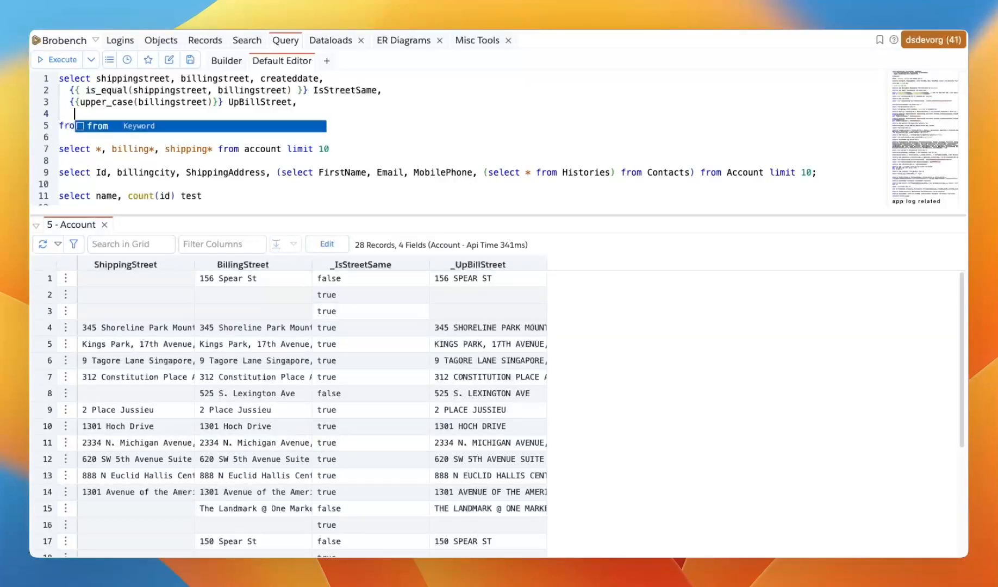
pyautogui.press('BackSpace')
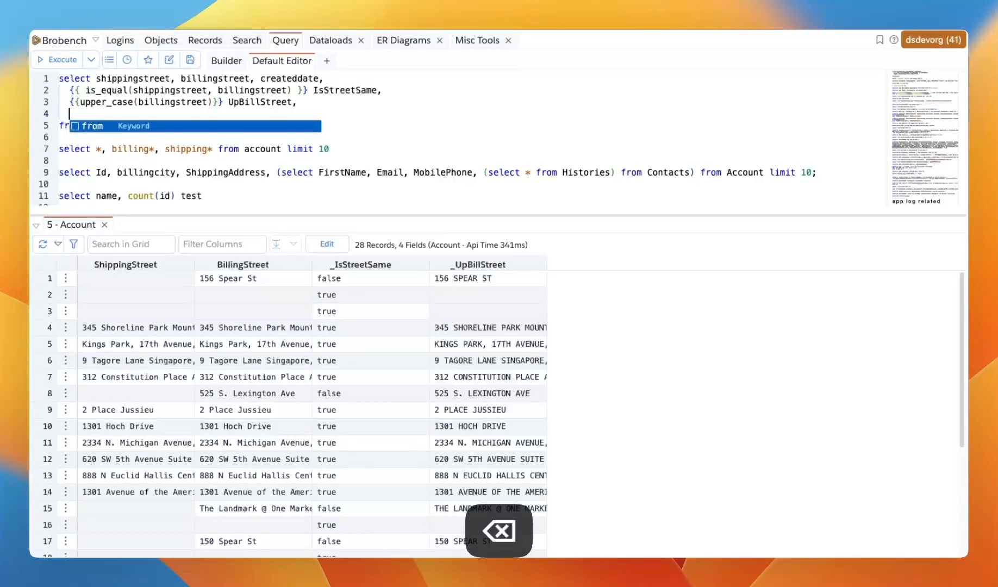
pyautogui.write('{{}}')
pyautogui.press('Left')
pyautogui.press('Left')
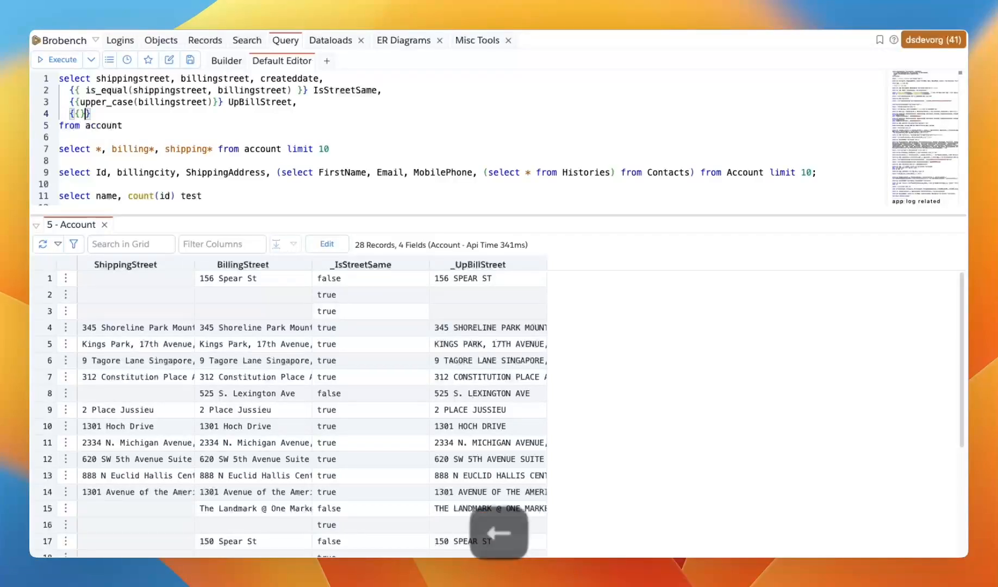
# Step: Fill the empty formula with add_date(createddate, 1)
pyautogui.write('add_date')
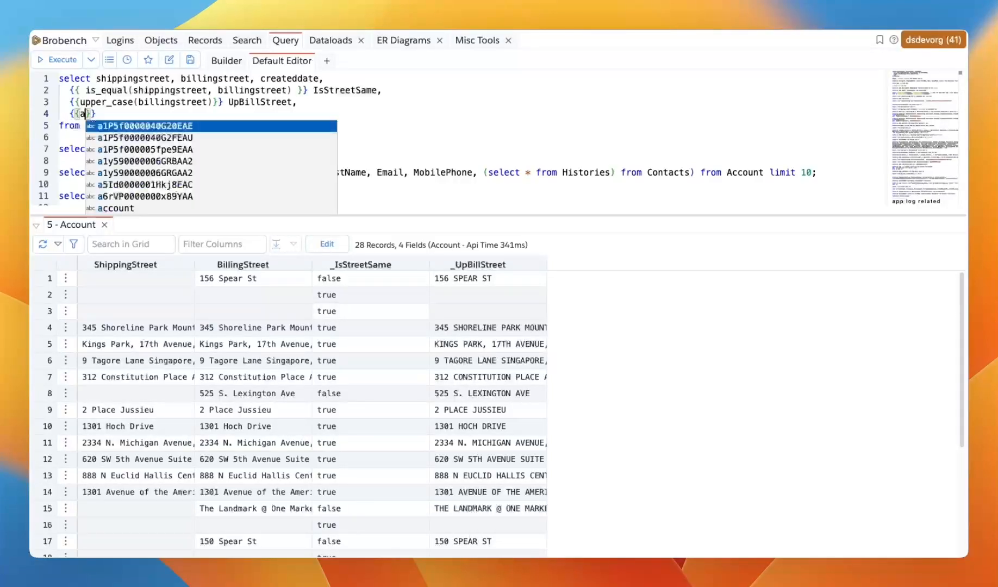
pyautogui.write('(')
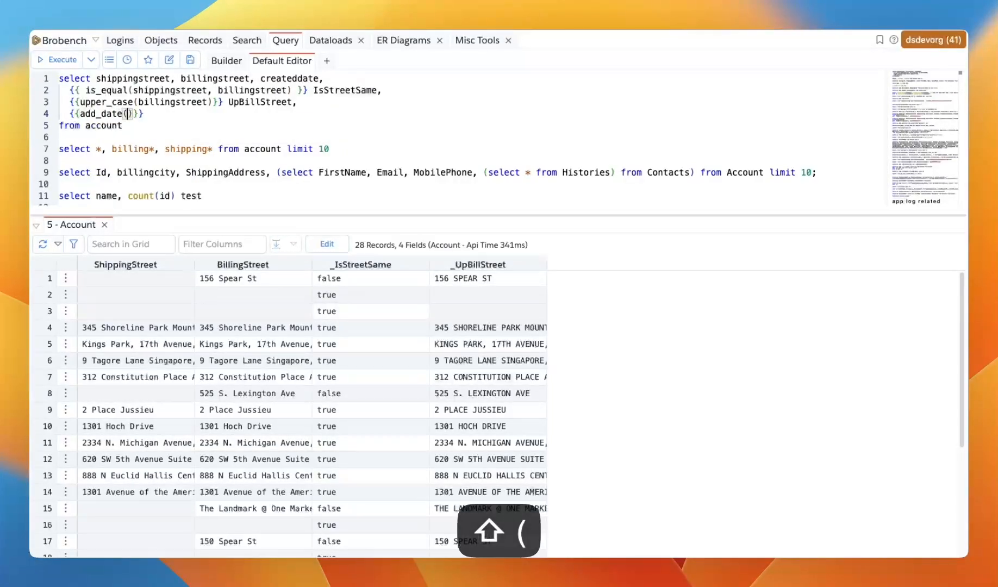
pyautogui.write('createddate')
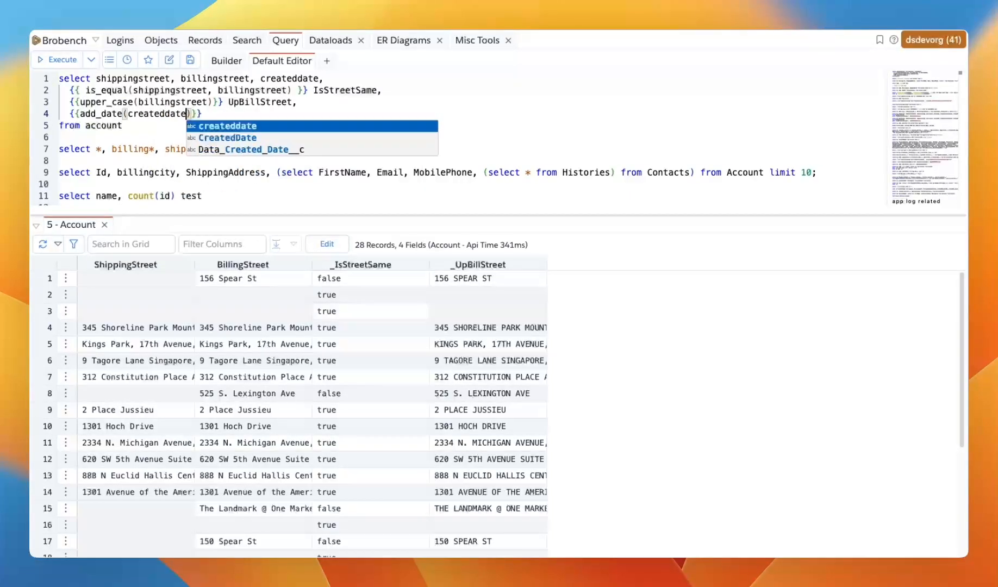
pyautogui.press('Return')
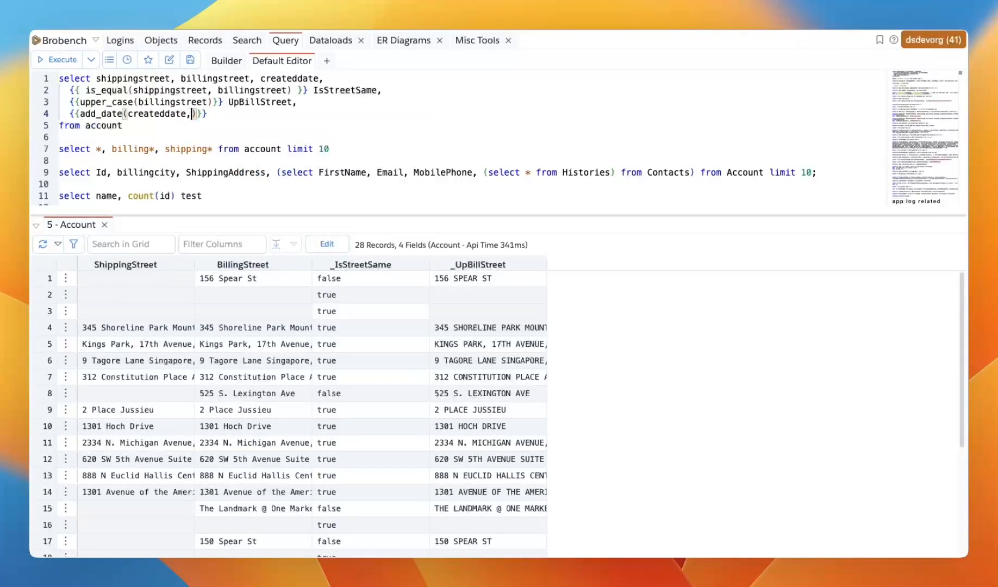
pyautogui.write(', 1')
pyautogui.press('BackSpace')
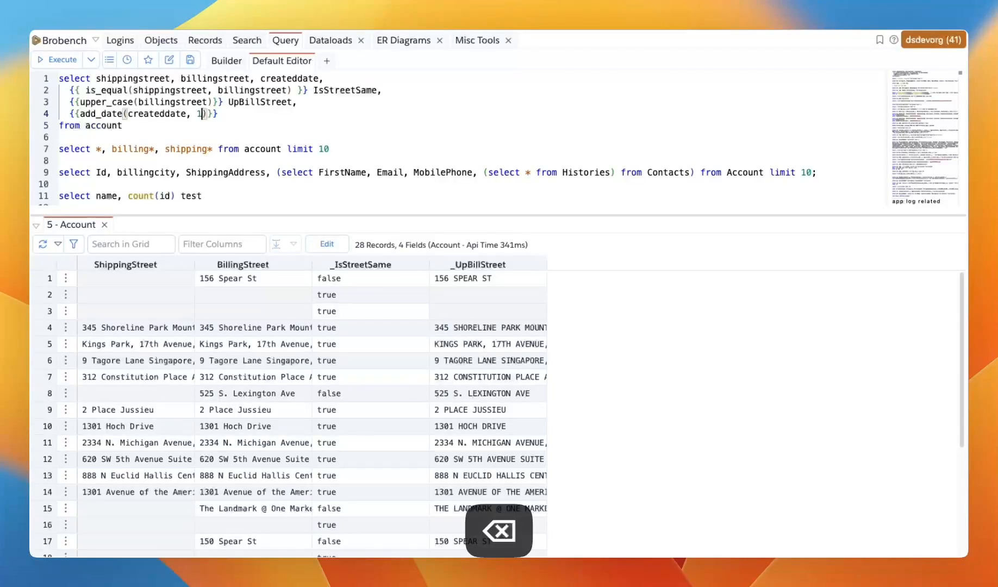
pyautogui.press('super+Right')
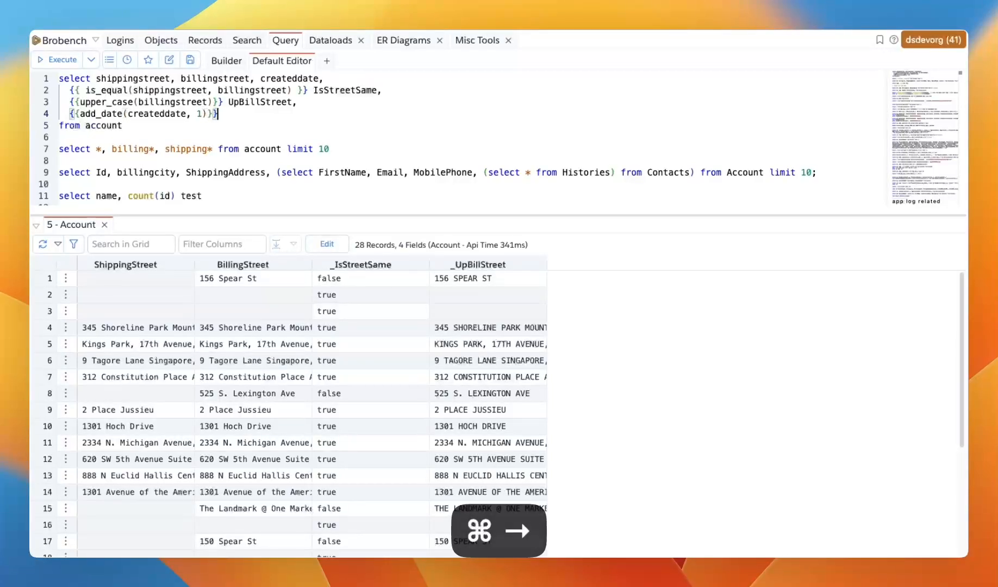
# Step: Run the first query from its beginning and examine the first record's CreatedDate details against the _Formula1 value
pyautogui.press('super+Up')
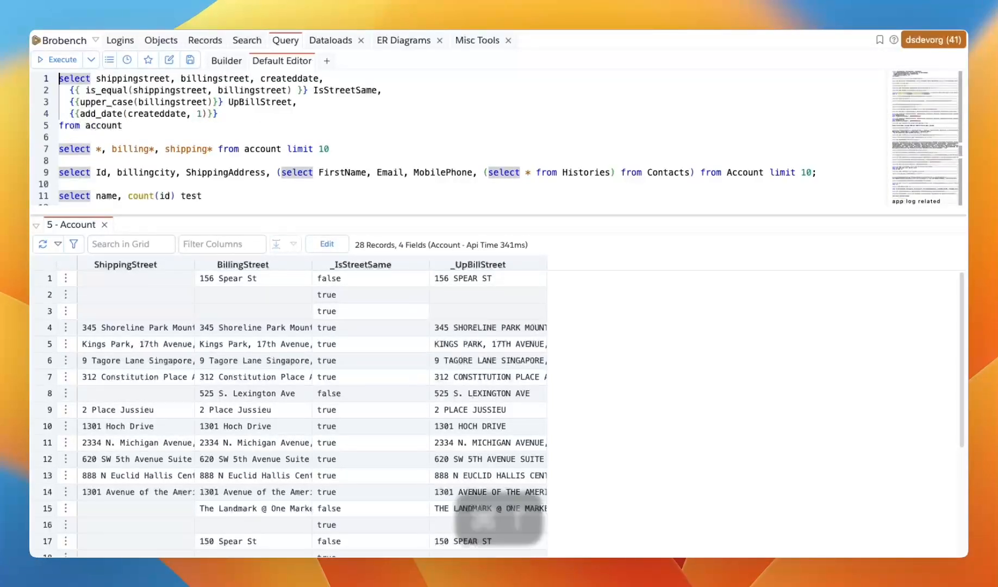
pyautogui.press('super+Return')
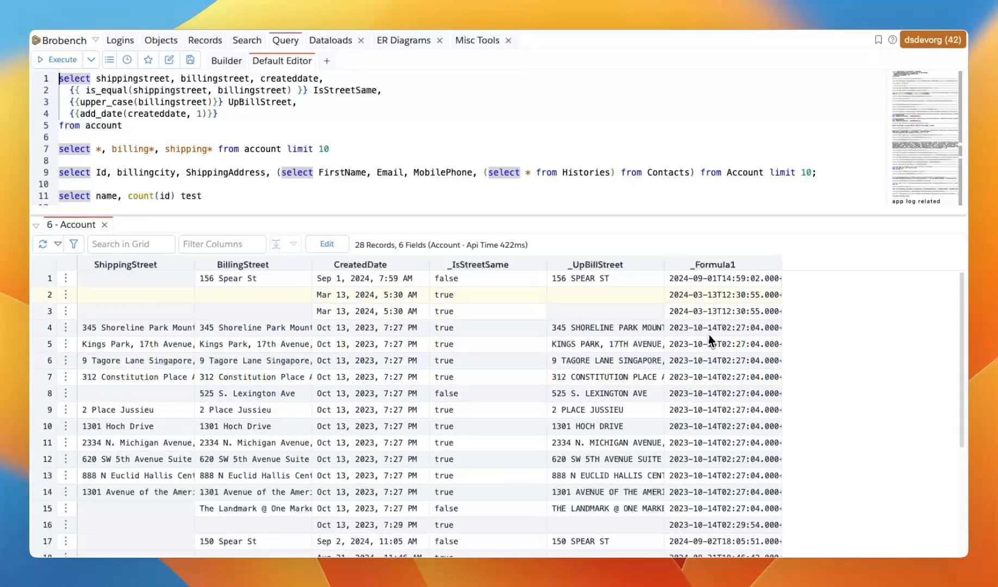
pyautogui.moveTo(337, 283)
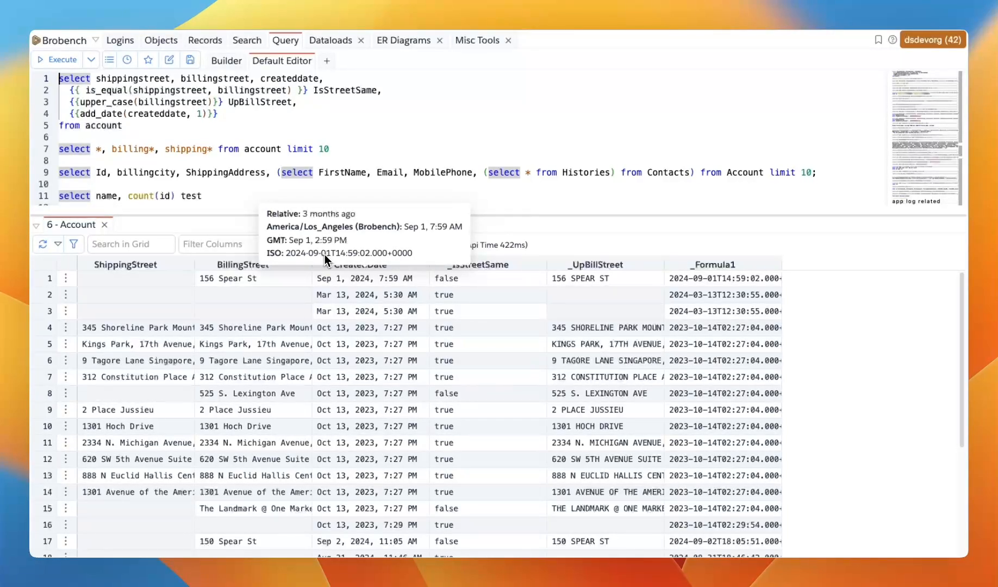
# Step: Add 'days' as the third argument of add_date and run the complete first query
pyautogui.click(201, 114)
pyautogui.write(", 'days")
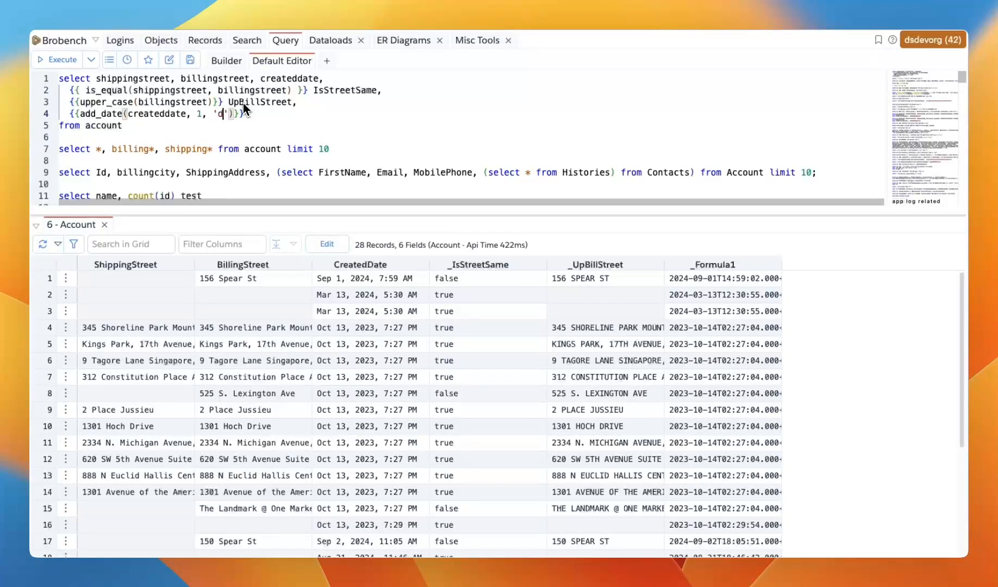
pyautogui.press('super+Up')
pyautogui.hotkey('shift', 'Down')
pyautogui.hotkey('shift', 'Down')
pyautogui.hotkey('shift', 'Down')
pyautogui.hotkey('shift', 'Down')
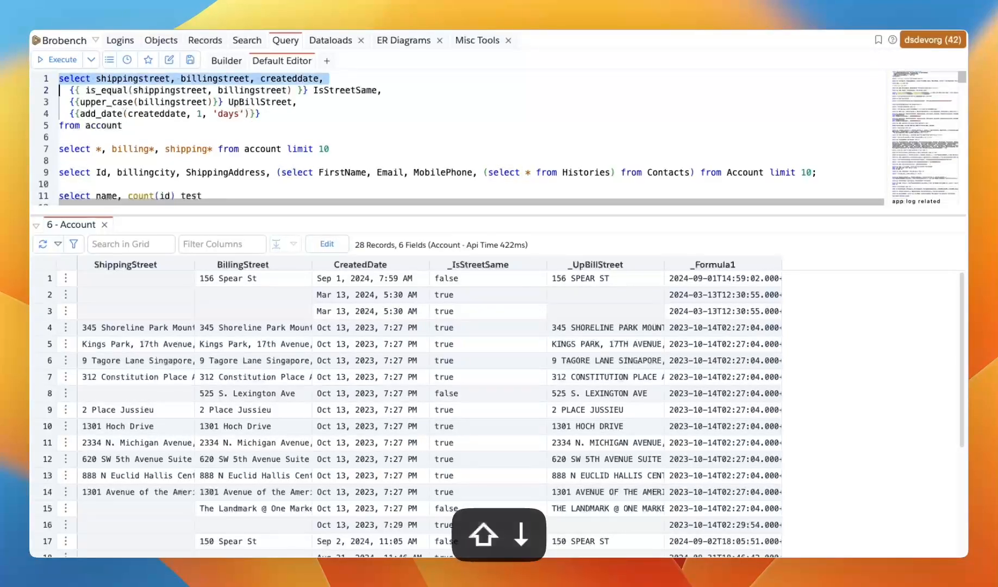
pyautogui.hotkey('shift', 'Down')
pyautogui.press('super+Return')
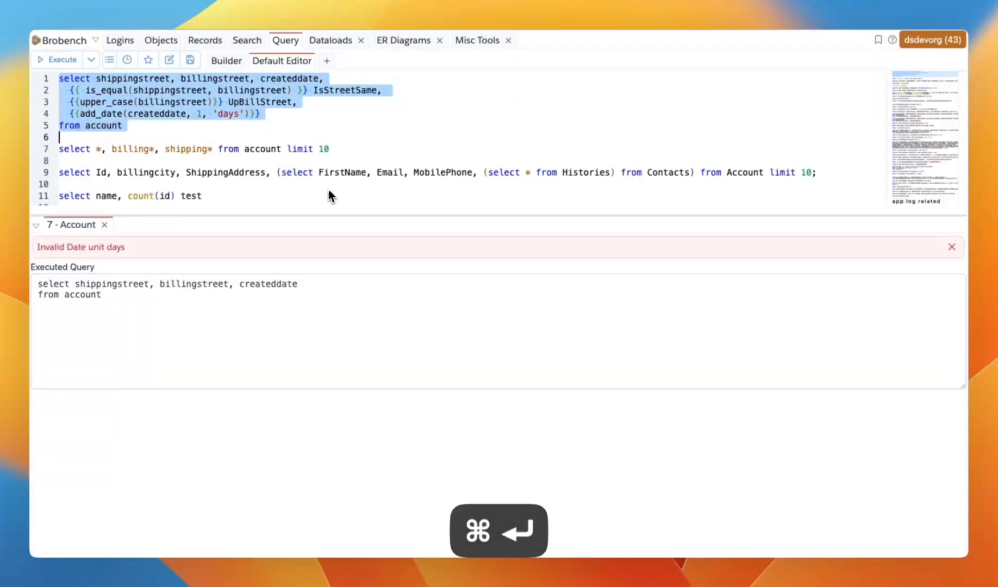
# Step: Change the add_date unit to 'day' and run the complete first query again
pyautogui.click(187, 150)
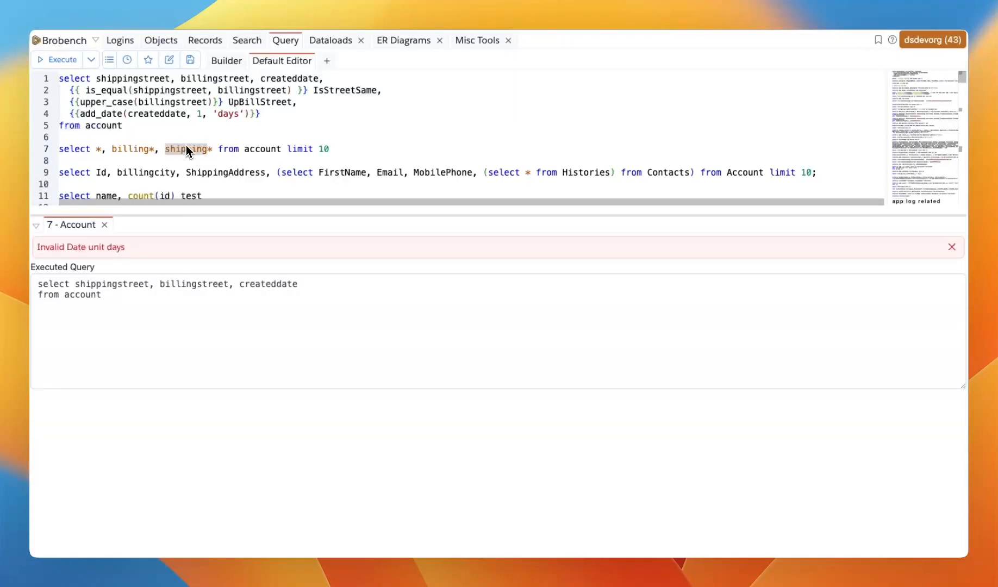
pyautogui.click(239, 114)
pyautogui.press('BackSpace')
pyautogui.press('super+Up')
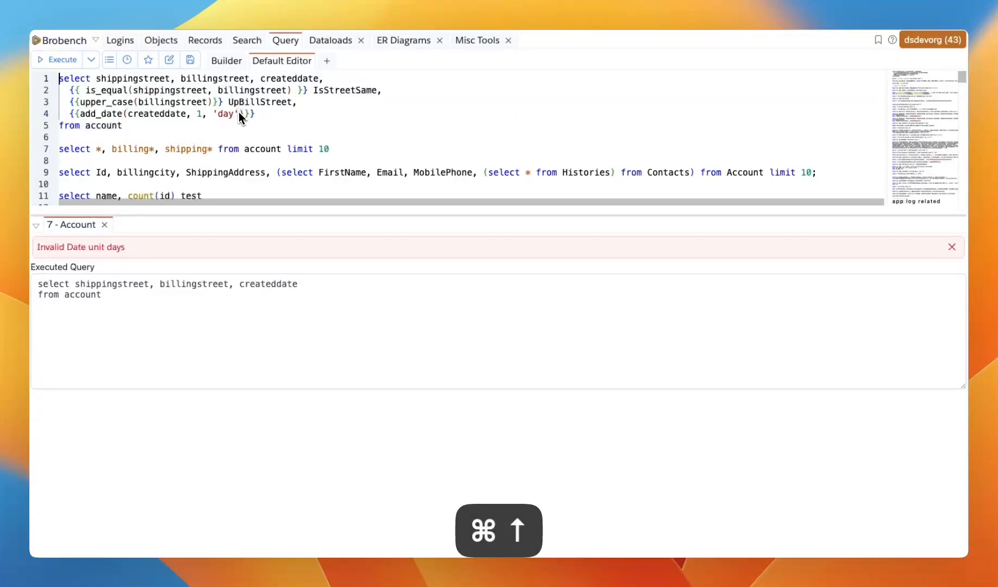
pyautogui.hotkey('shift', 'Down')
pyautogui.hotkey('shift', 'Down')
pyautogui.hotkey('shift', 'Down')
pyautogui.hotkey('shift', 'Down')
pyautogui.hotkey('shift', 'Down')
pyautogui.press('super+Return')
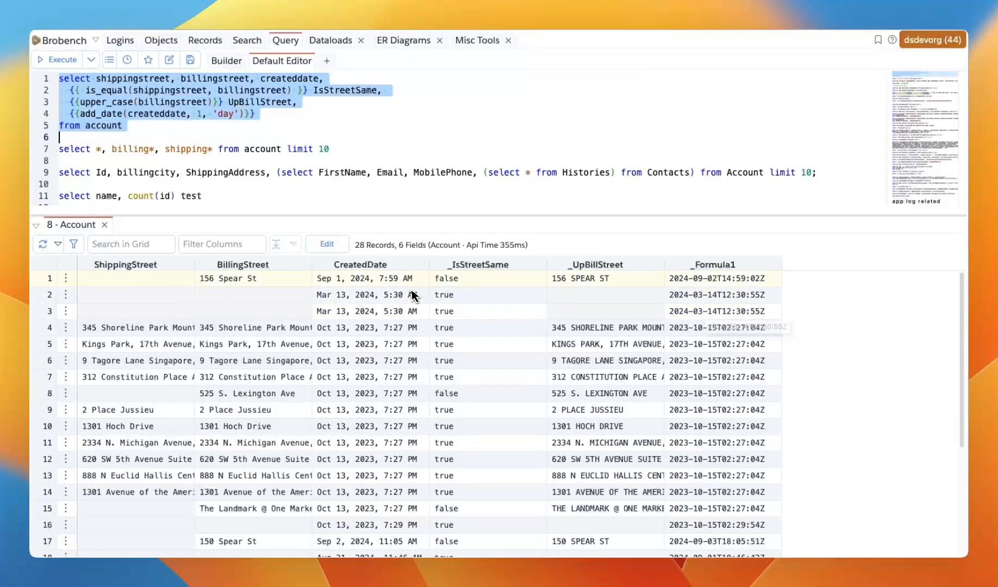
# Step: Compare the first record's CreatedDate details and the add_date arguments with the dates in the _Formula1 column
pyautogui.click(282, 139)
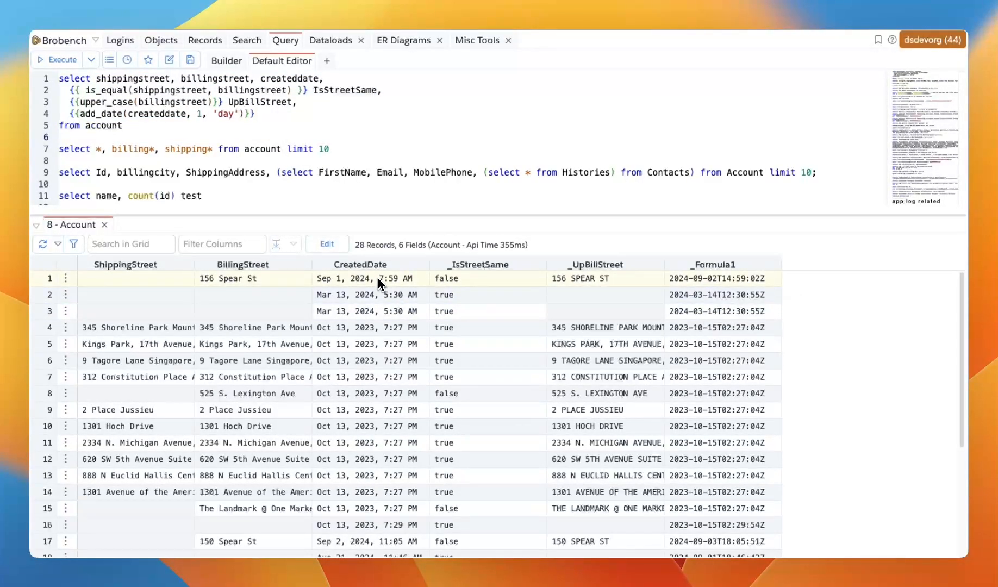
pyautogui.moveTo(378, 278)
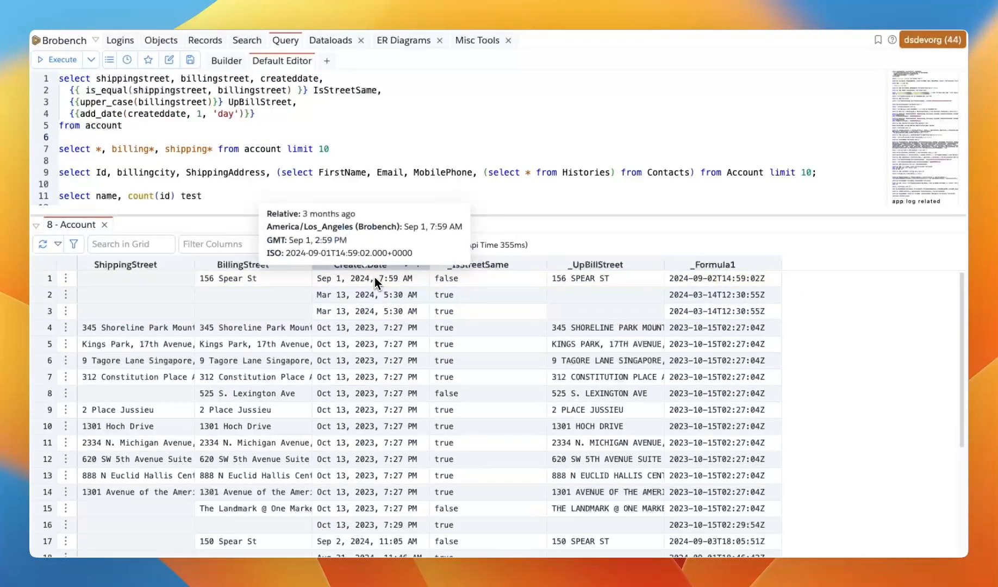
pyautogui.moveTo(314, 254); pyautogui.dragTo(331, 255)
pyautogui.click(319, 252)
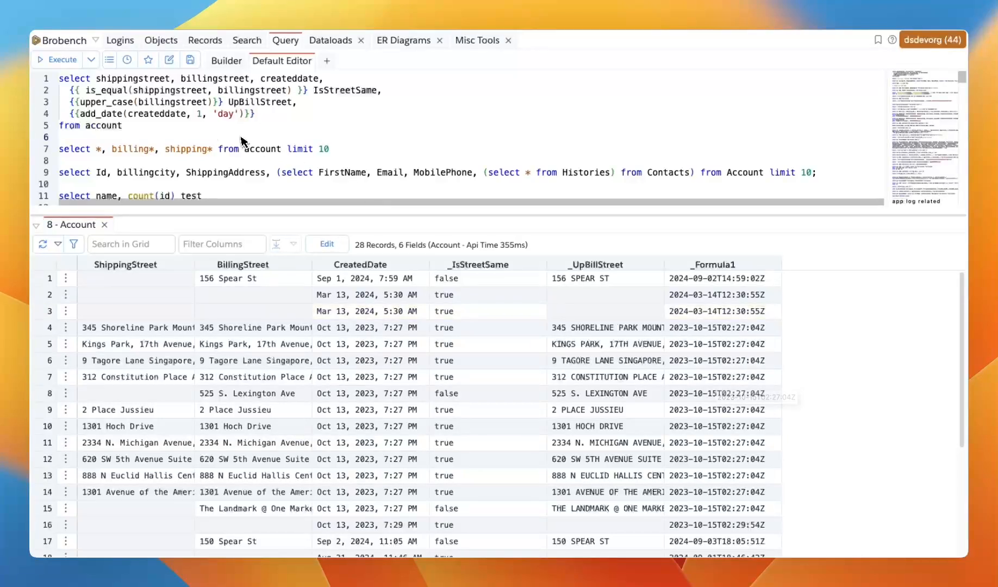
pyautogui.doubleClick(174, 115)
pyautogui.click(172, 141)
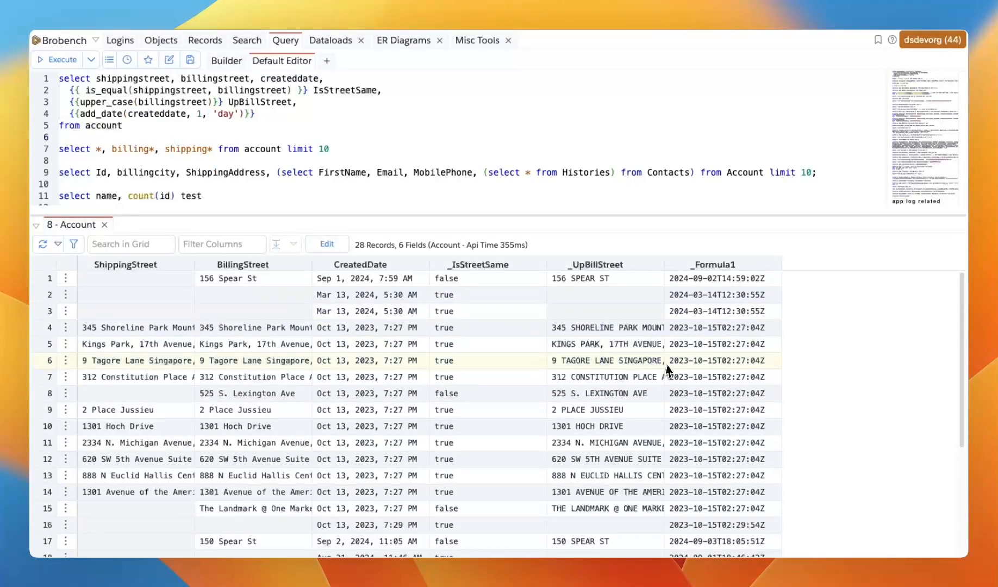
pyautogui.moveTo(725, 283); pyautogui.dragTo(735, 420)
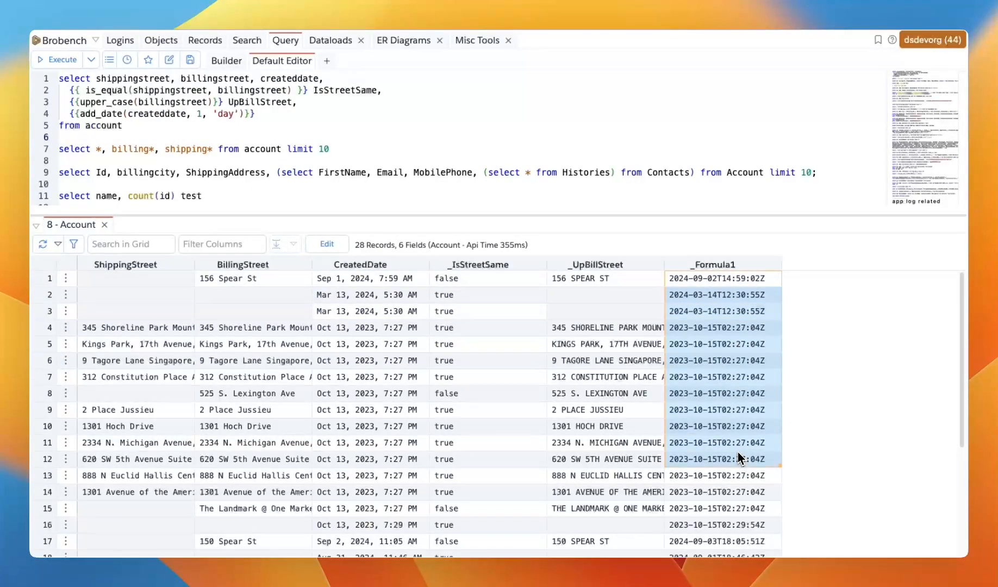
pyautogui.click(736, 422)
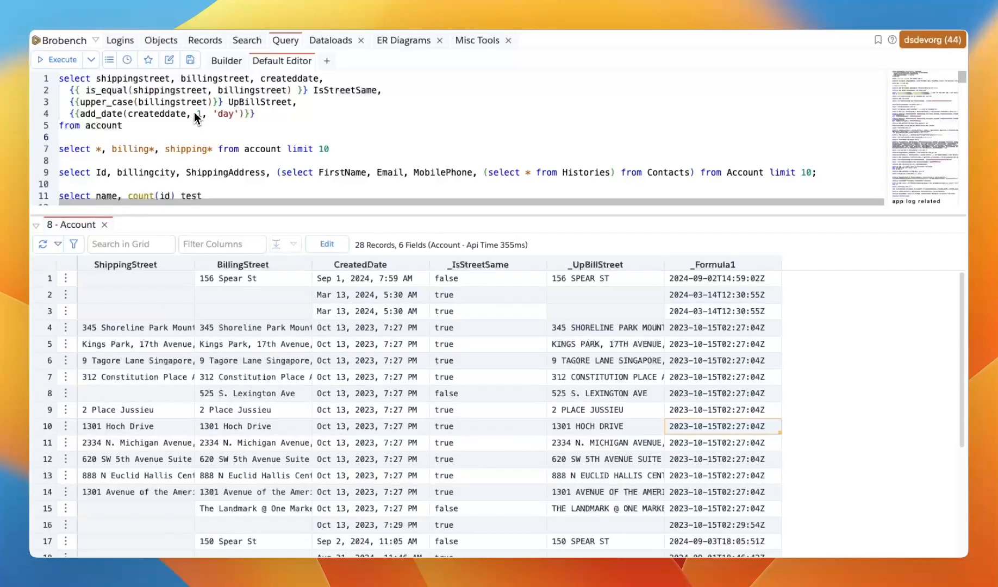
# Step: Append the :datetime type to the add_date formula and run the query
pyautogui.click(262, 117)
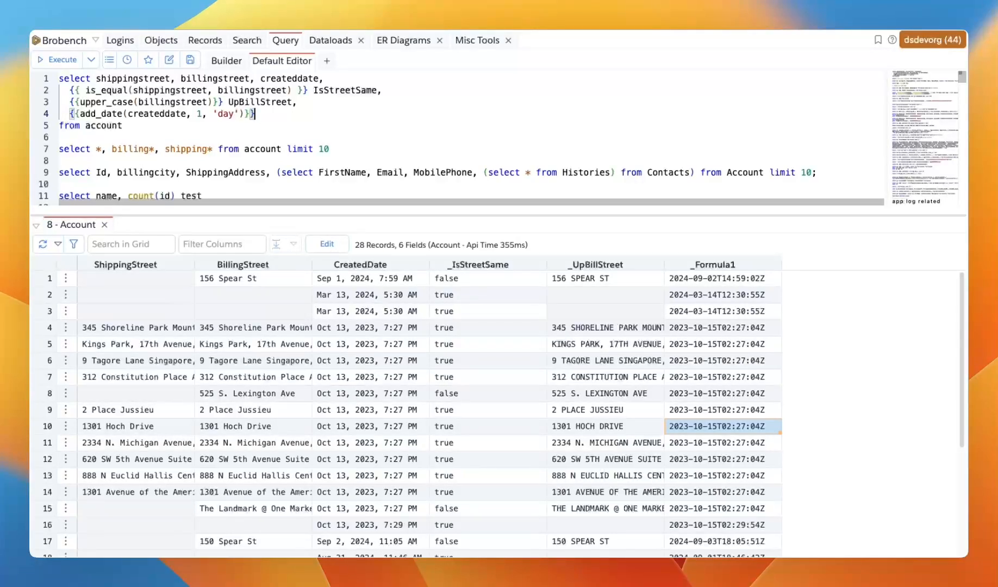
pyautogui.write(':datetime')
pyautogui.press('super+Return')
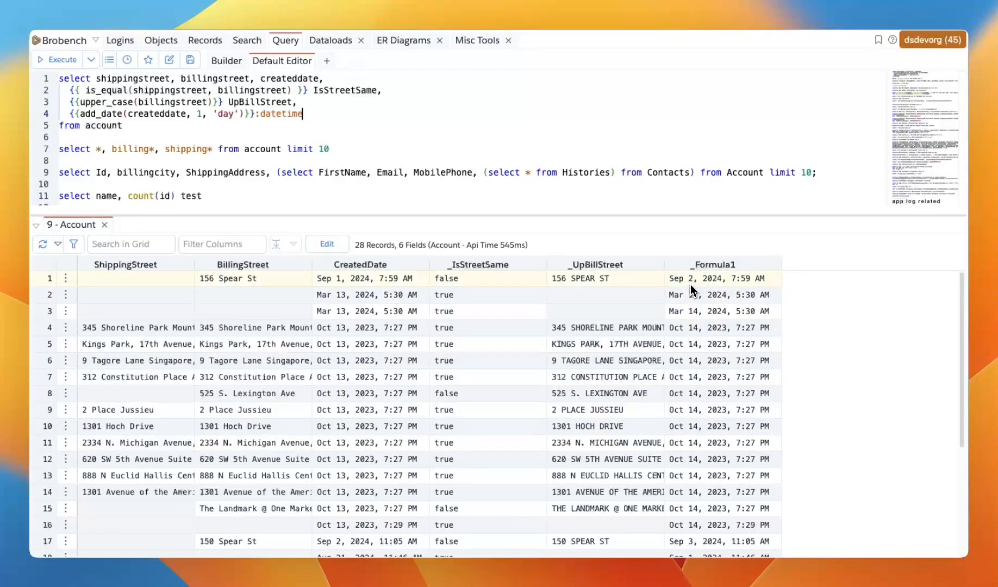
# Step: Examine the relative, time zone, GMT and ISO details of the first _Formula1 date and the datetime type in the query
pyautogui.moveTo(702, 280)
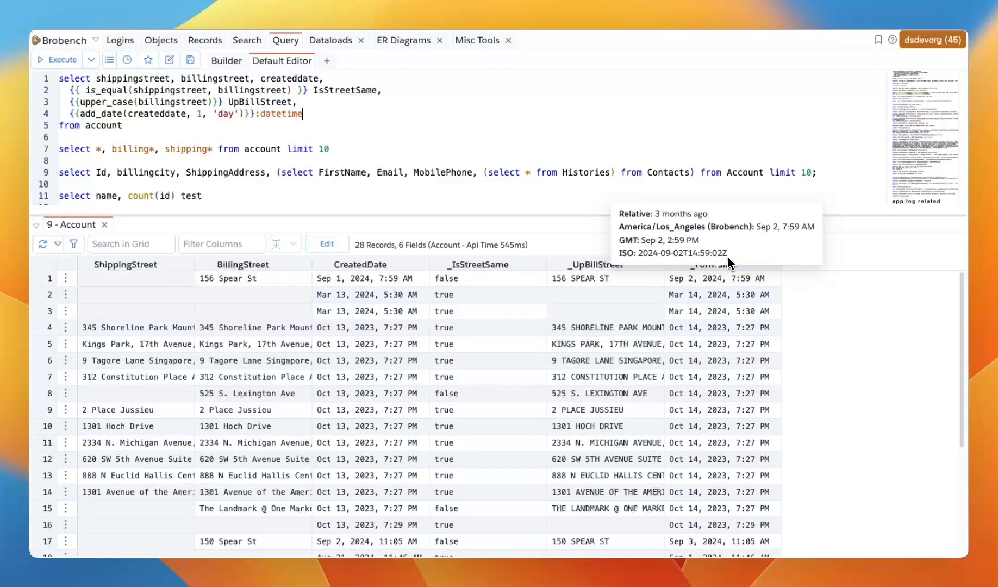
pyautogui.moveTo(728, 256); pyautogui.dragTo(761, 259)
pyautogui.click(618, 213)
pyautogui.click(762, 259)
pyautogui.click(705, 276)
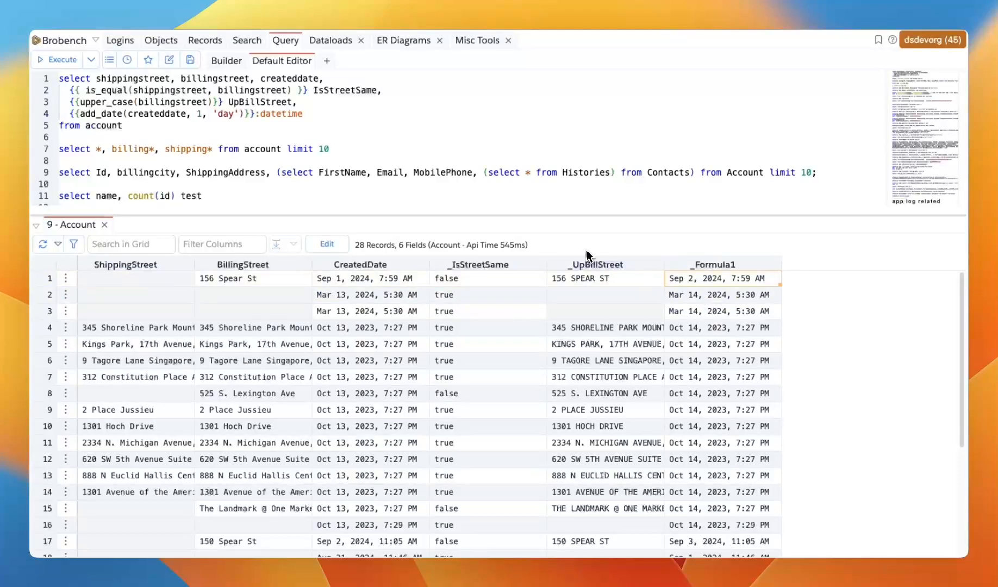
pyautogui.click(285, 115)
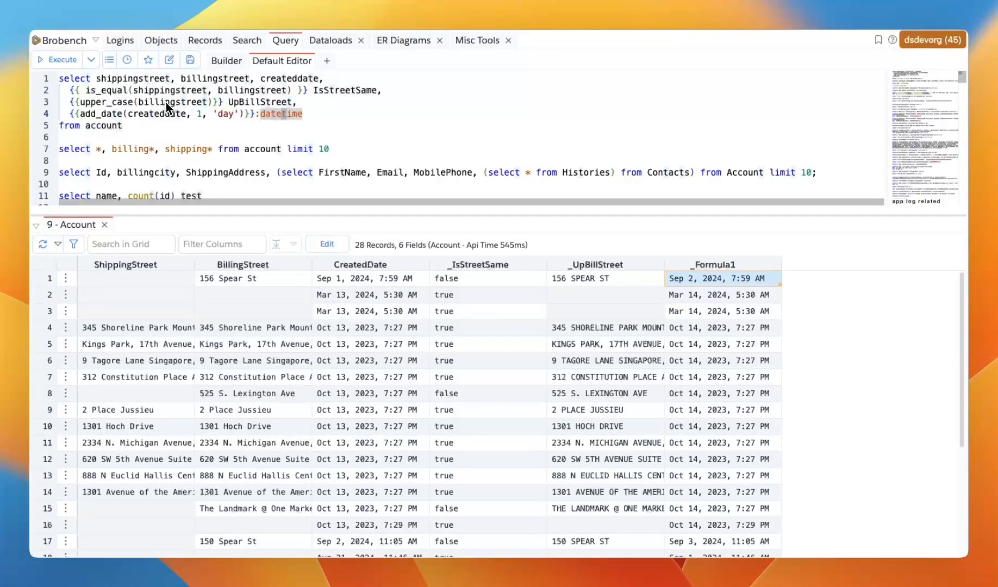
pyautogui.click(322, 129)
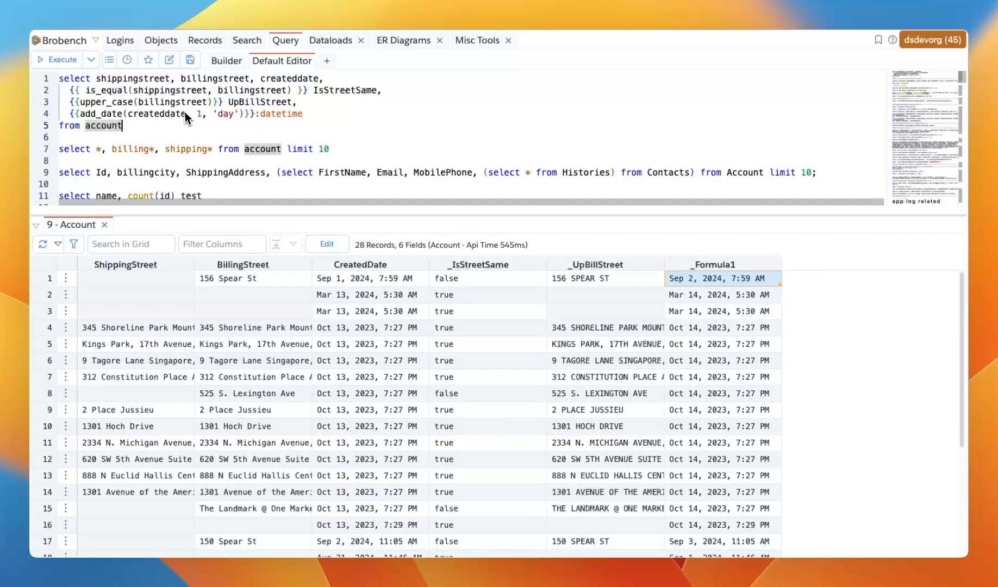
# Step: Add a comma after :datetime and insert an empty line above "from account"
pyautogui.click(318, 109)
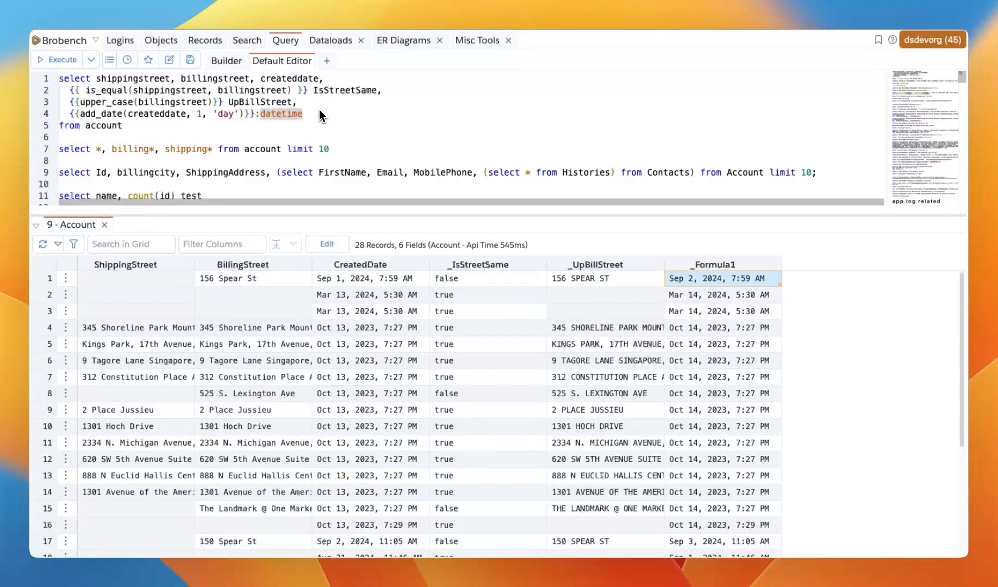
pyautogui.write(',from{{')
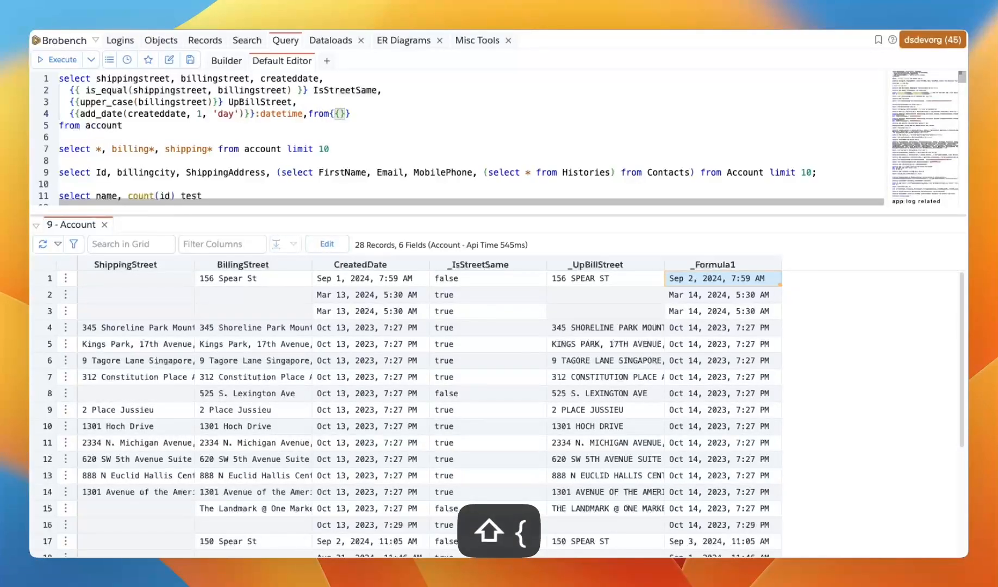
pyautogui.press('BackSpace')
pyautogui.press('BackSpace')
pyautogui.press('BackSpace')
pyautogui.press('BackSpace')
pyautogui.press('BackSpace')
pyautogui.press('BackSpace')
pyautogui.press('Return')
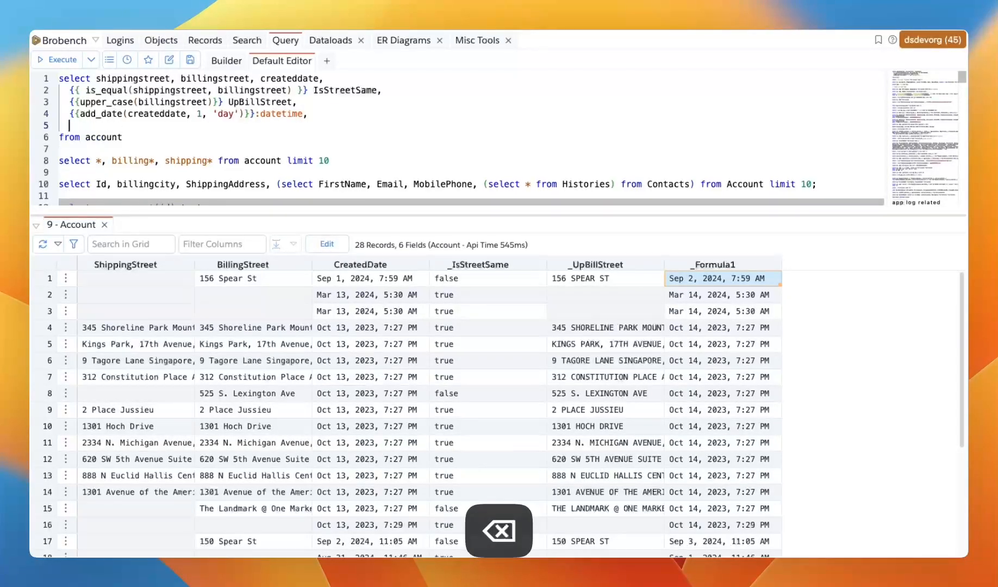
# Step: Add an empty {{ }} formula with the alias dateconverted on the blank line above "from account"
pyautogui.write('{{')
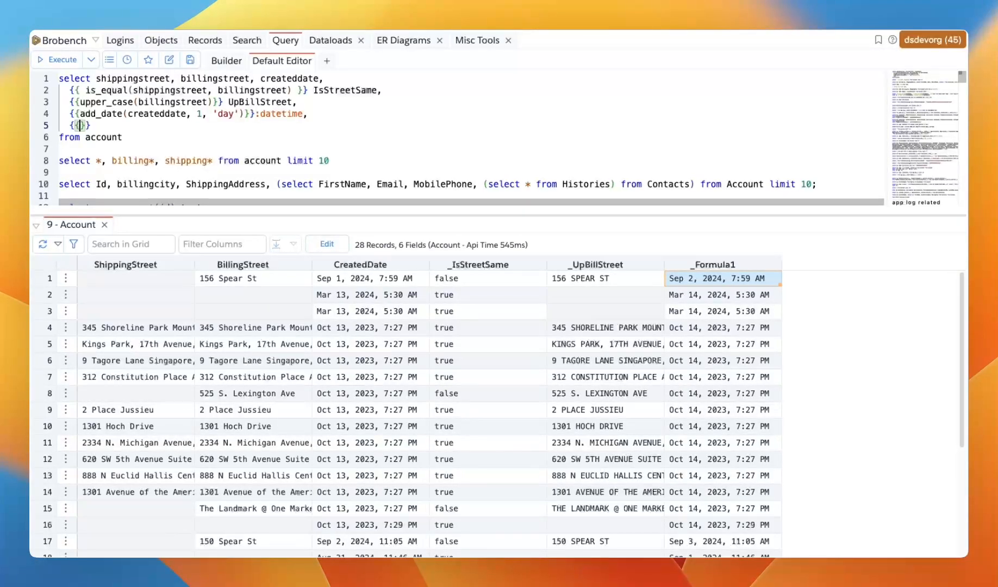
pyautogui.press('Left')
pyautogui.press('Right')
pyautogui.press('Left')
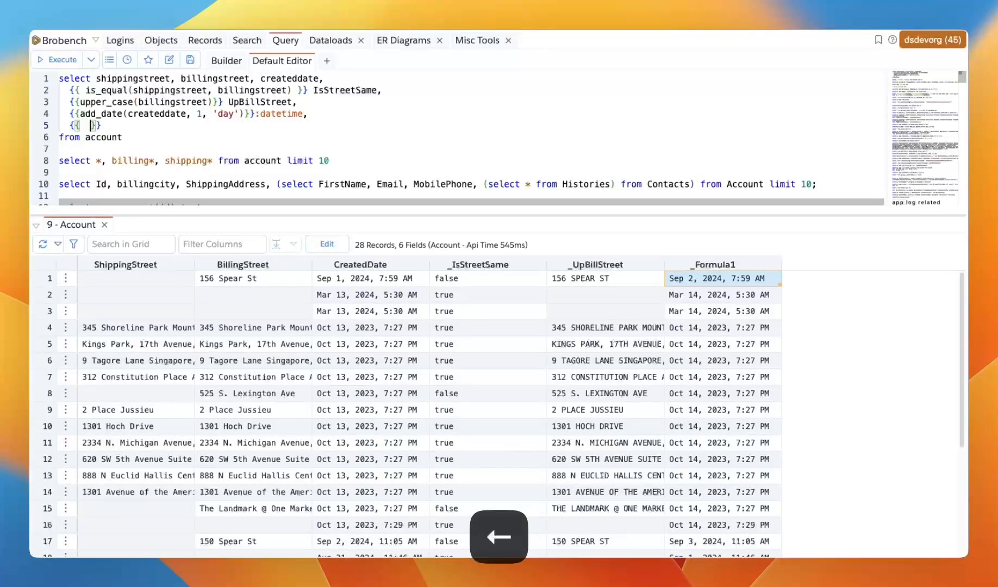
pyautogui.press('Right')
pyautogui.press('Right')
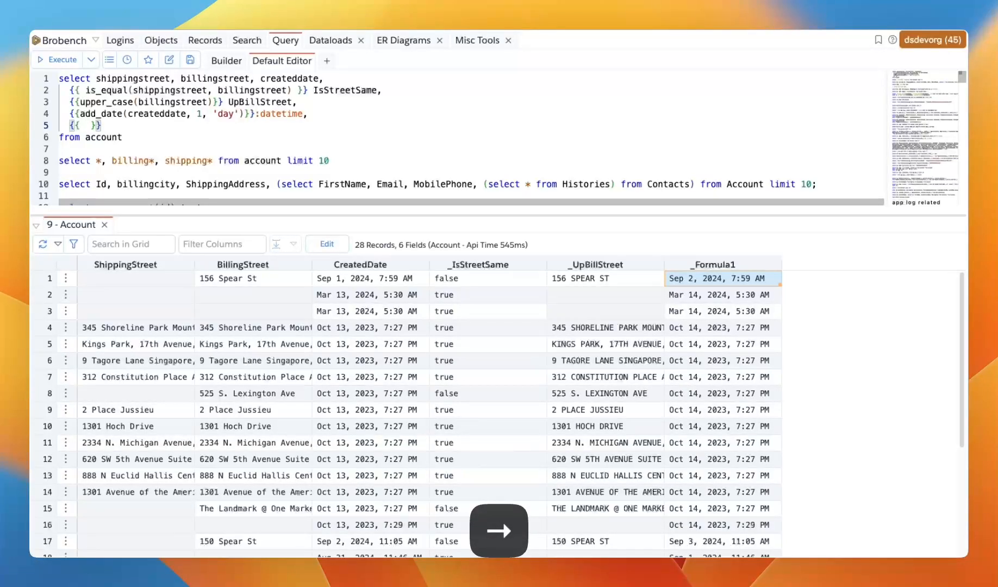
pyautogui.press('Left')
pyautogui.press('Right')
pyautogui.press('Left')
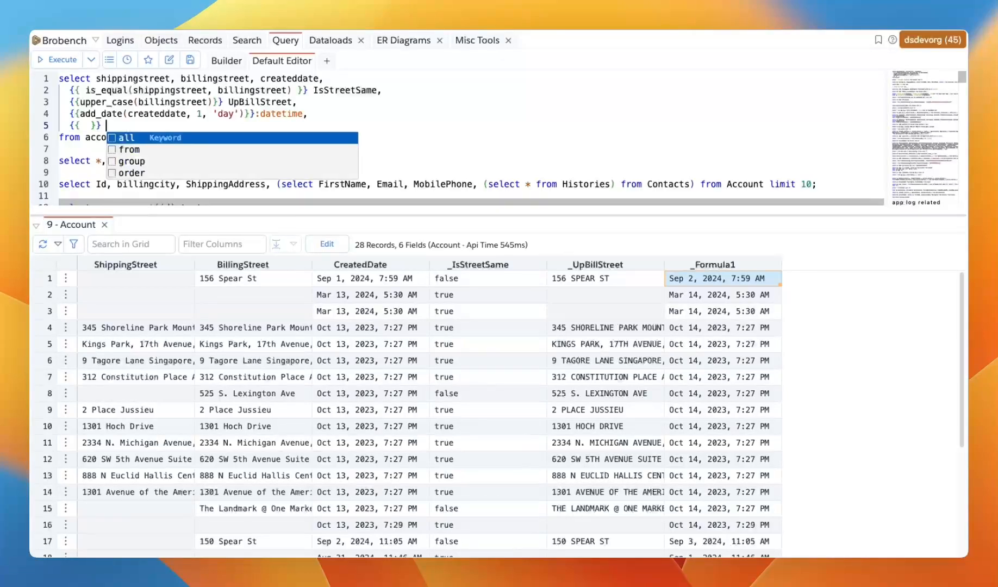
pyautogui.press('Escape')
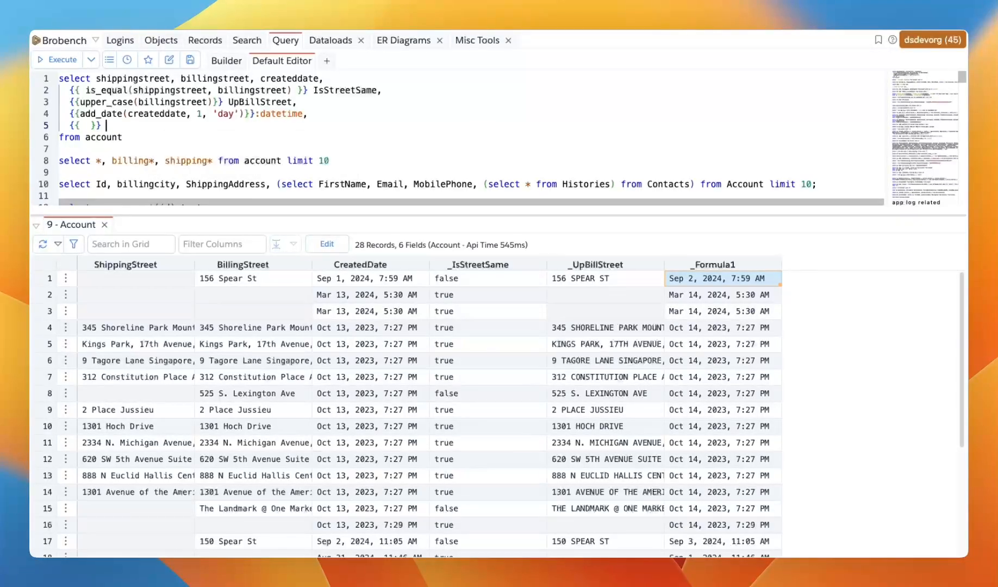
pyautogui.write('date')
pyautogui.press('Escape')
pyautogui.write('converted')
# Step: Fill the dateconverted formula with format_date(createddate, 'date')
pyautogui.press('Left')
pyautogui.press('Left')
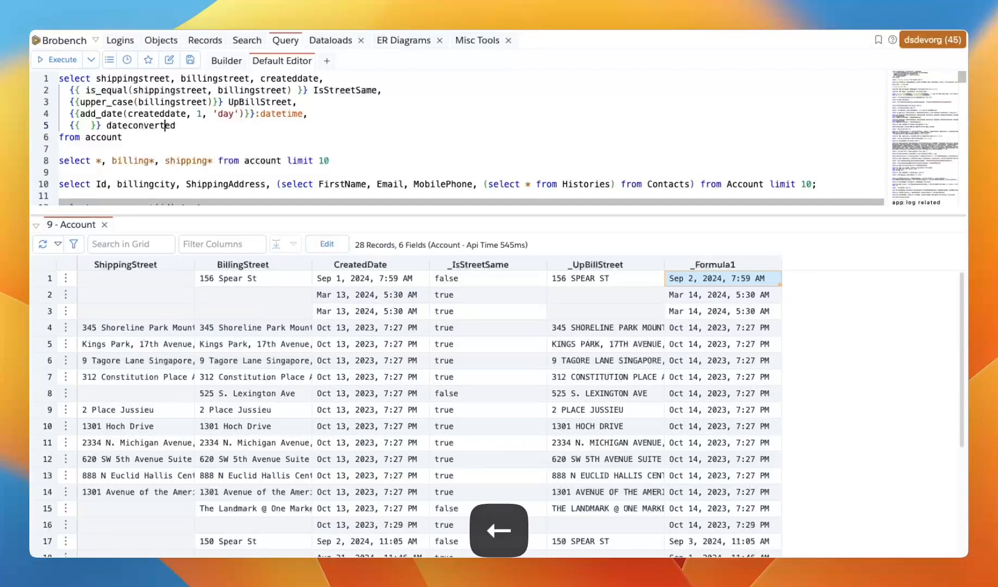
pyautogui.press('Left')
pyautogui.press('Left')
pyautogui.press('Left')
pyautogui.press('Left')
pyautogui.press('Left')
pyautogui.press('Left')
pyautogui.press('Left')
pyautogui.press('Left')
pyautogui.press('Left')
pyautogui.press('Left')
pyautogui.press('Left')
pyautogui.press('Left')
pyautogui.press('Left')
pyautogui.press('Left')
pyautogui.press('Left')
pyautogui.press('Left')
pyautogui.write('f')
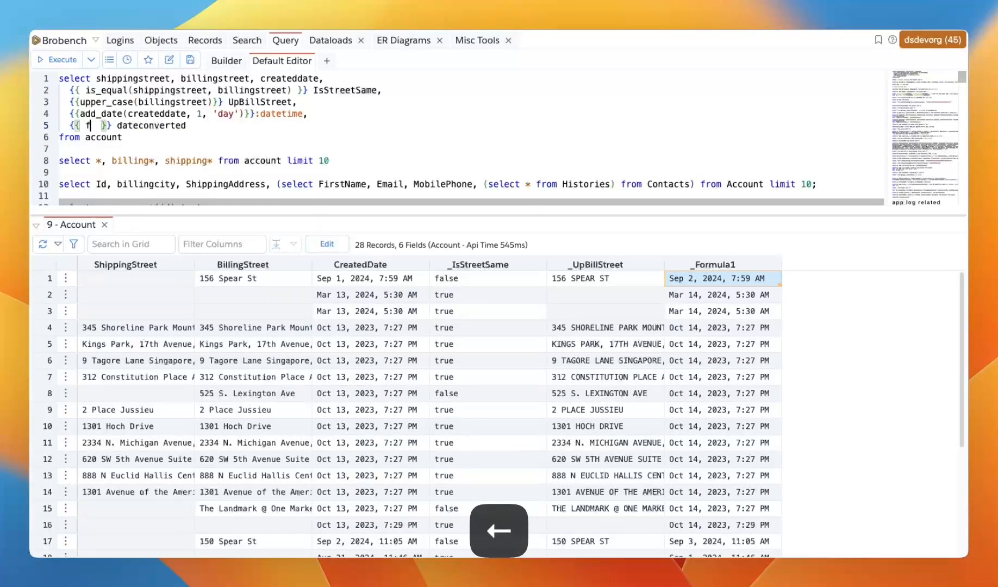
pyautogui.write('ormat_date(')
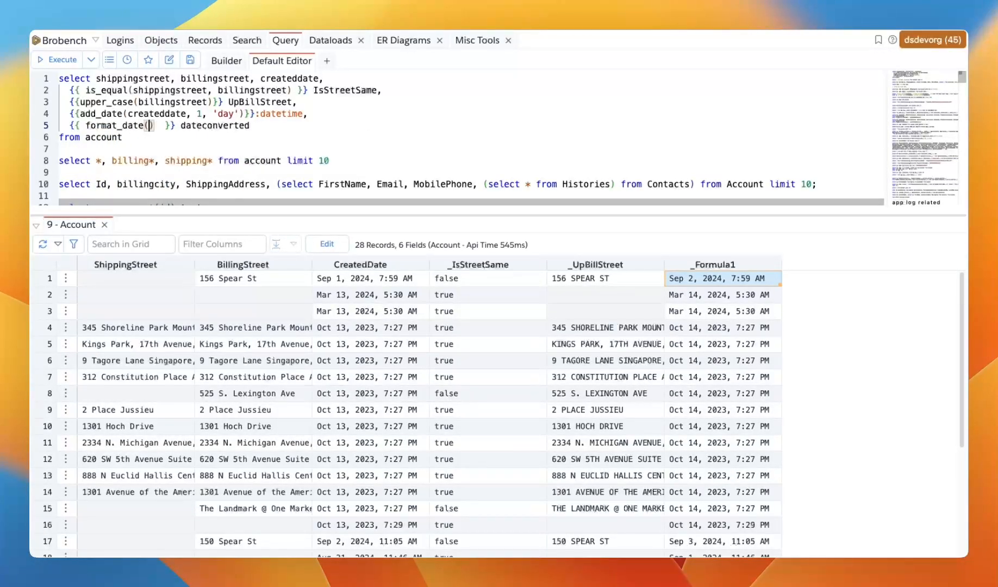
pyautogui.write('createddate,')
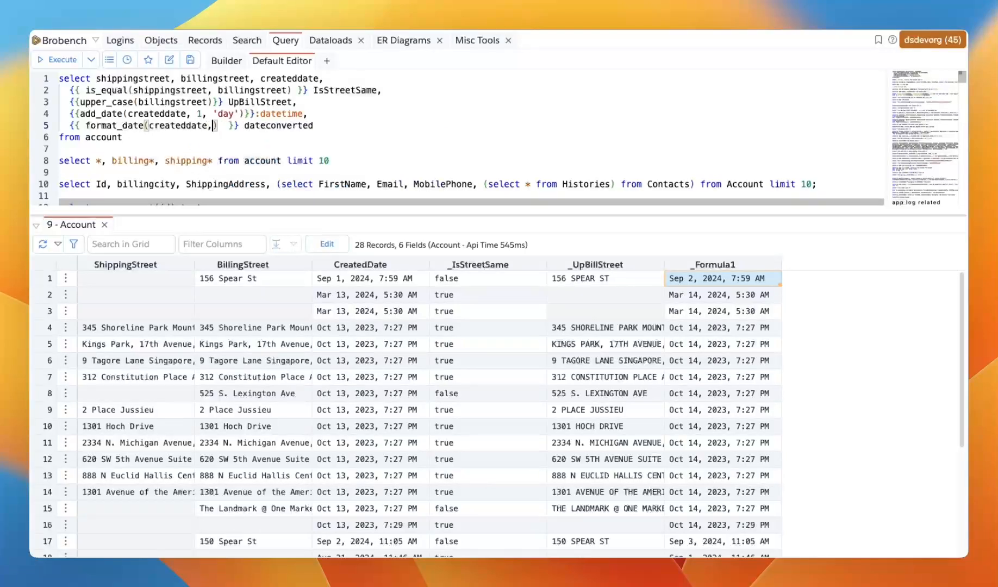
pyautogui.write(" 'date")
pyautogui.press('Right')
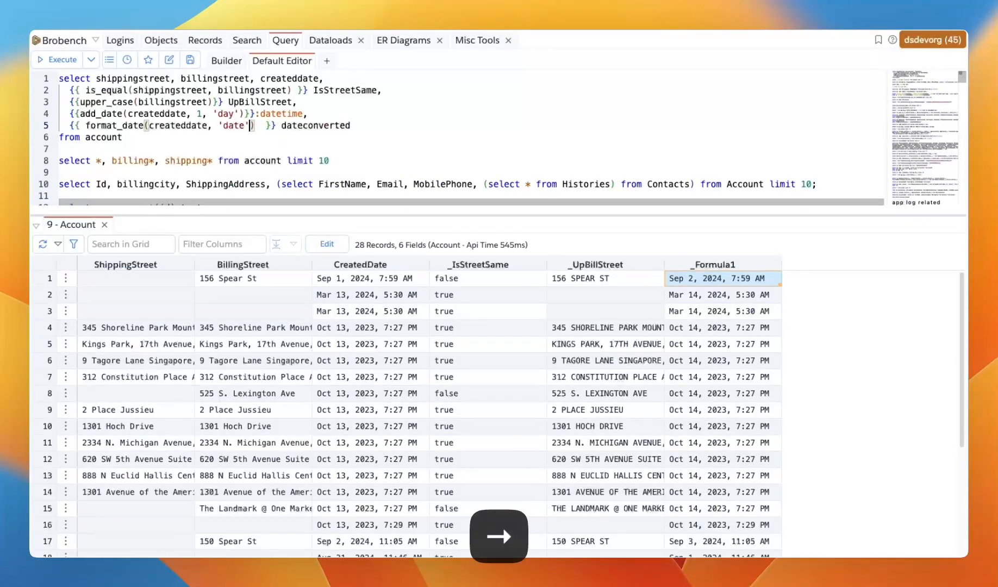
# Step: Append the :date type to the format_date formula, run the query and check the _dateconverted column
pyautogui.press('Right')
pyautogui.press('Right')
pyautogui.press('Right')
pyautogui.press('Right')
pyautogui.press('Right')
pyautogui.write(':')
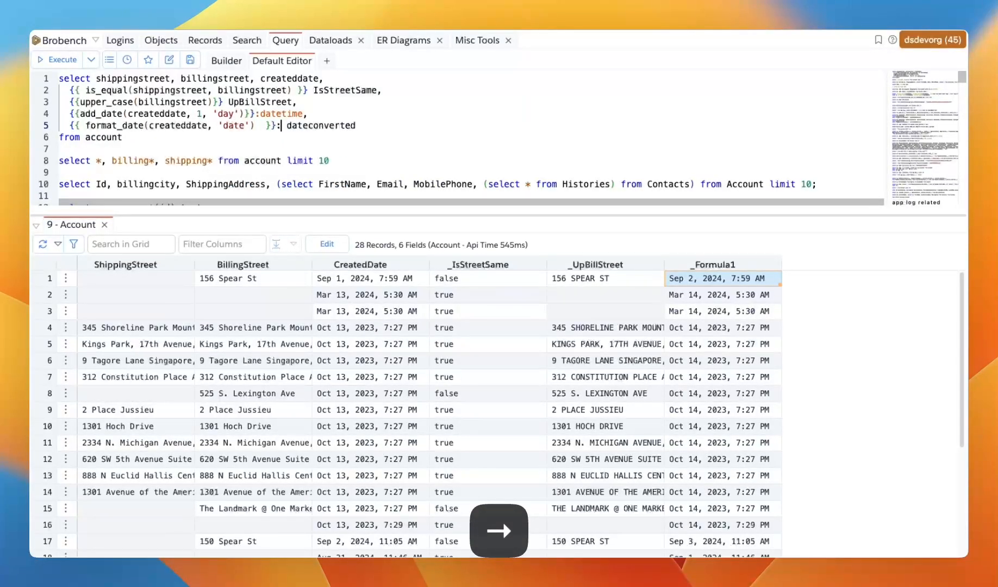
pyautogui.write('date')
pyautogui.press('super+Up')
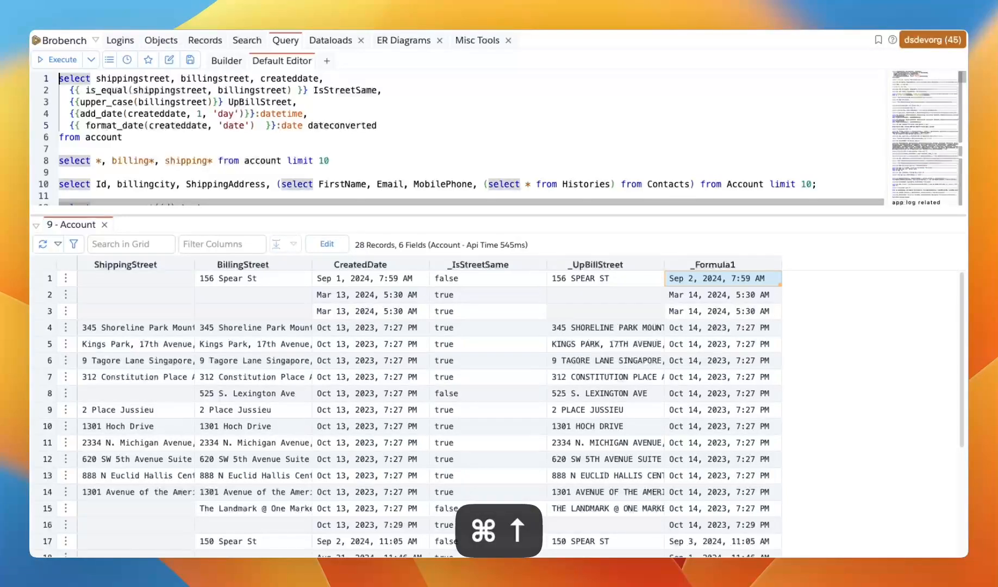
pyautogui.press('super+Return')
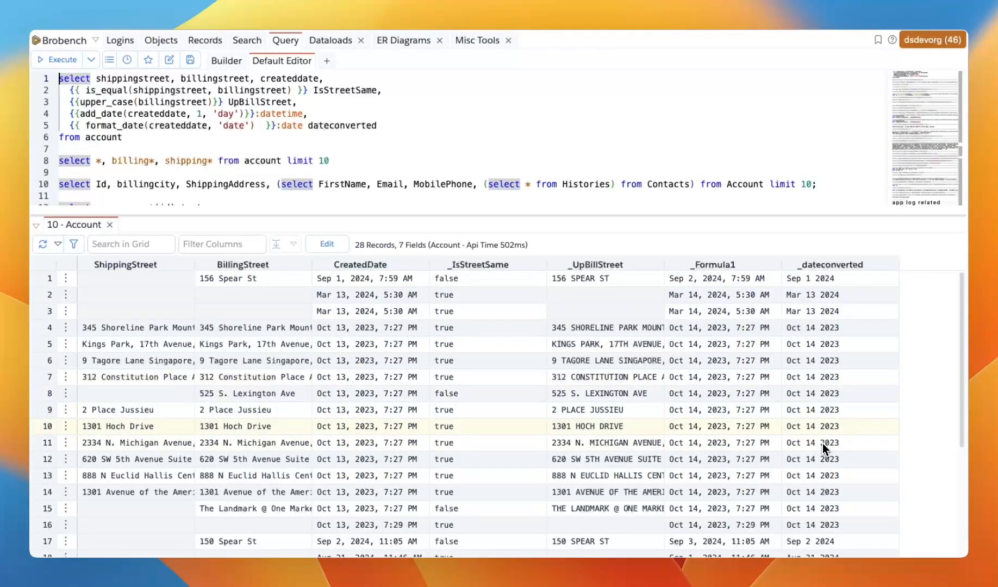
pyautogui.scroll(-4, 822, 443)
pyautogui.click(815, 318)
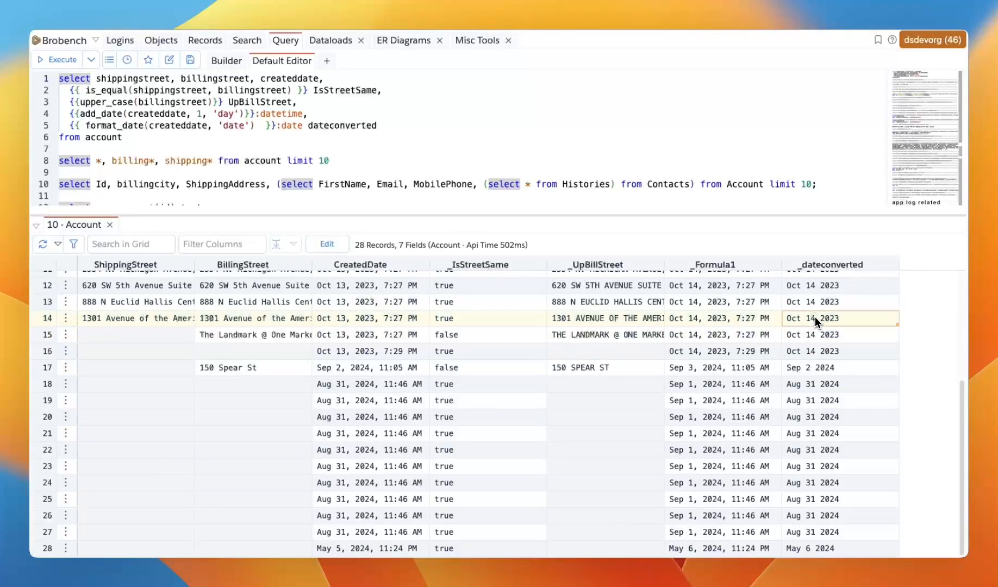
# Step: Run the query without the :date type on the format_date formula, and rerun it with :date restored
pyautogui.doubleClick(291, 125)
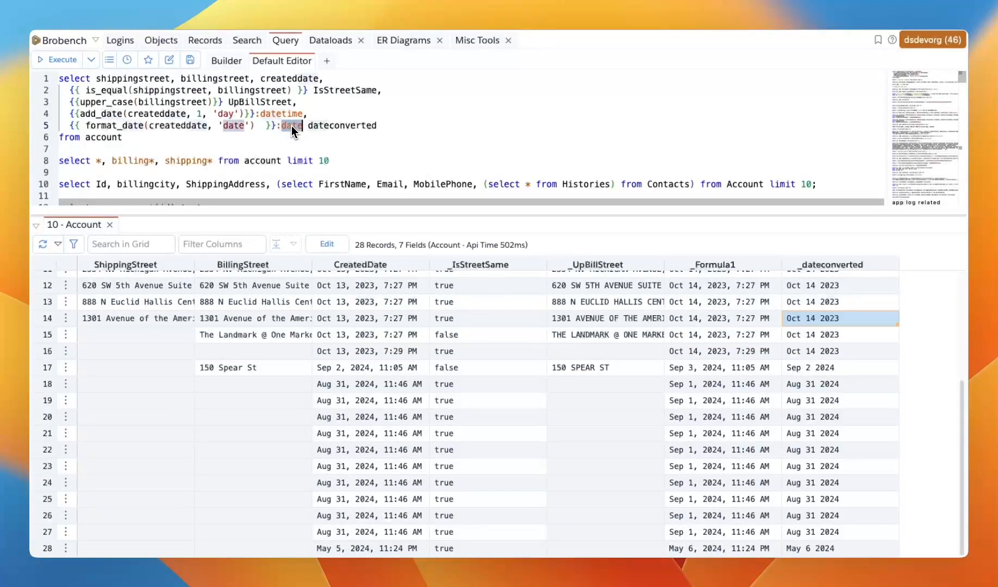
pyautogui.press('BackSpace')
pyautogui.press('BackSpace')
pyautogui.press('super+Return')
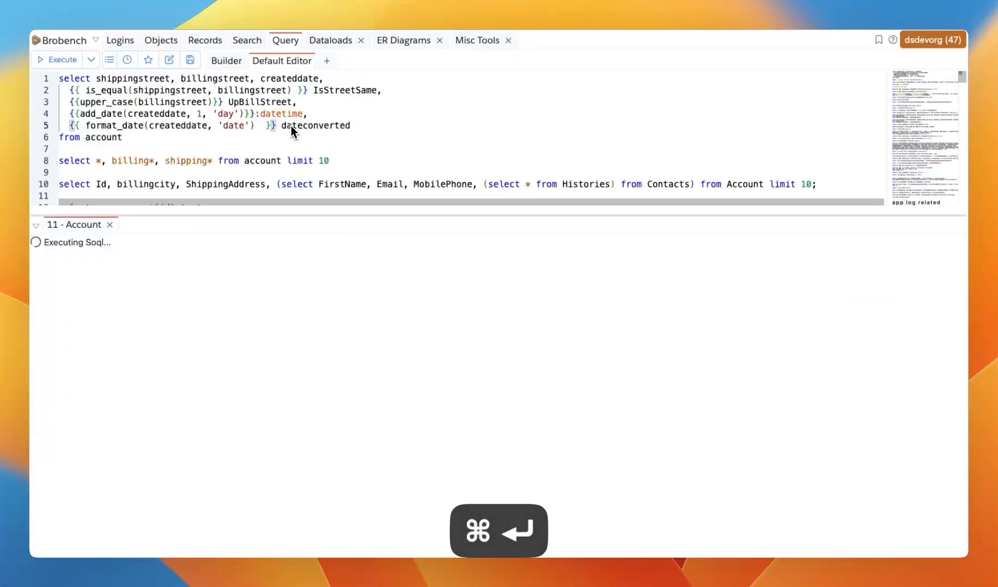
pyautogui.scroll(-4, 854, 452)
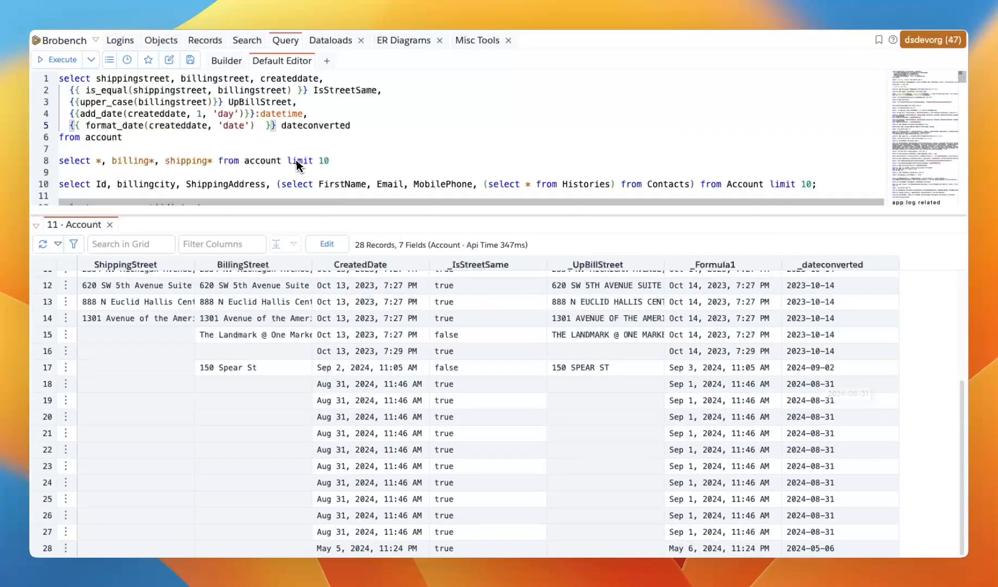
pyautogui.write(':date')
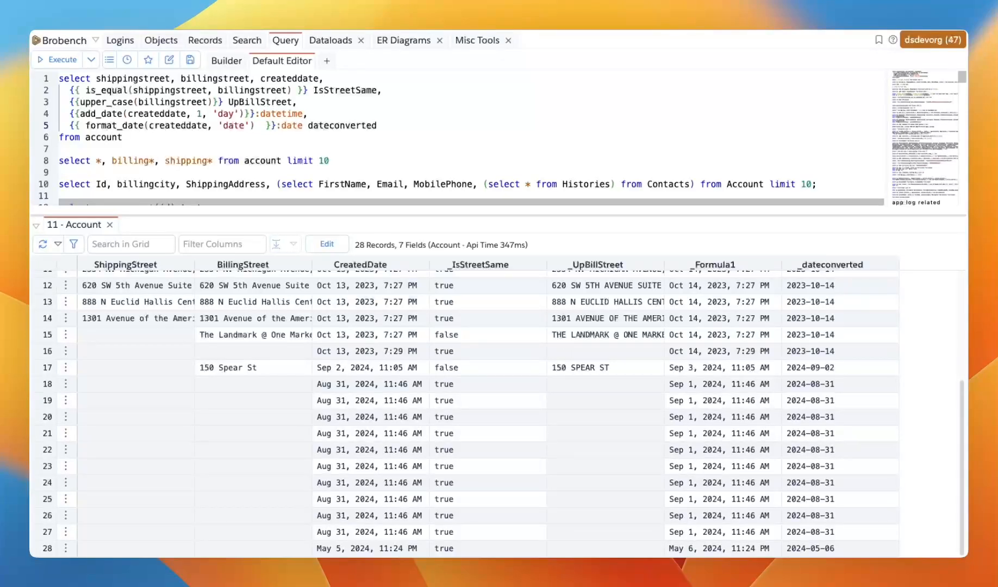
pyautogui.press('super+Return')
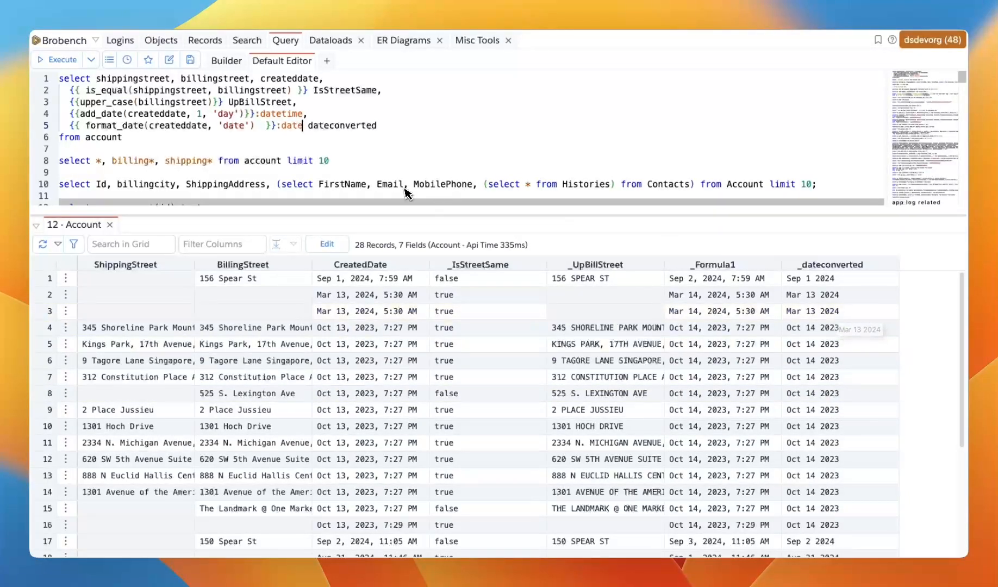
pyautogui.click(185, 137)
pyautogui.click(297, 106)
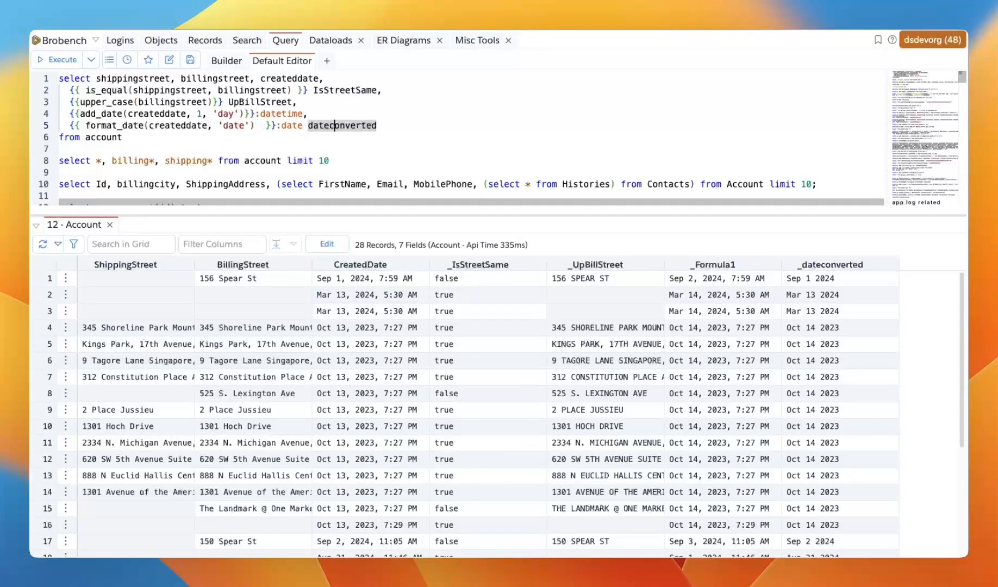
pyautogui.press('Down')
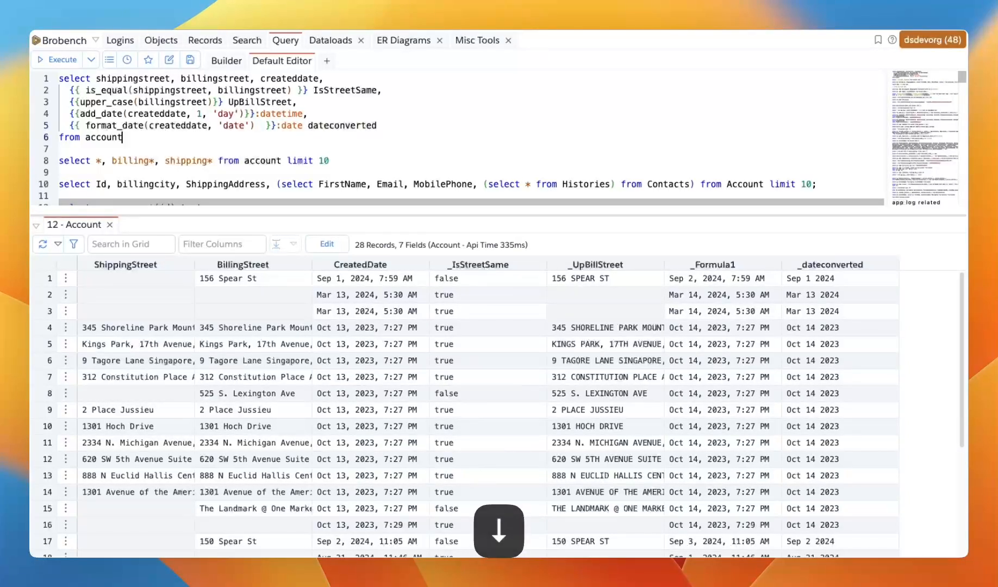
pyautogui.press('super+shift+Up')
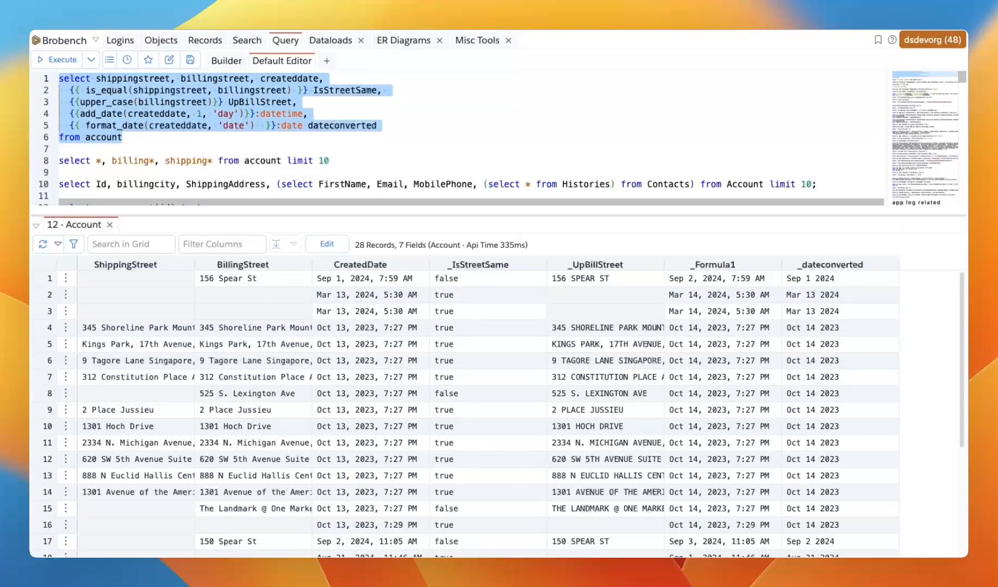
# Step: Open the Datasert Help site in a new browser tab and go to Brobench's Formula Engine documentation
pyautogui.press('super+t')
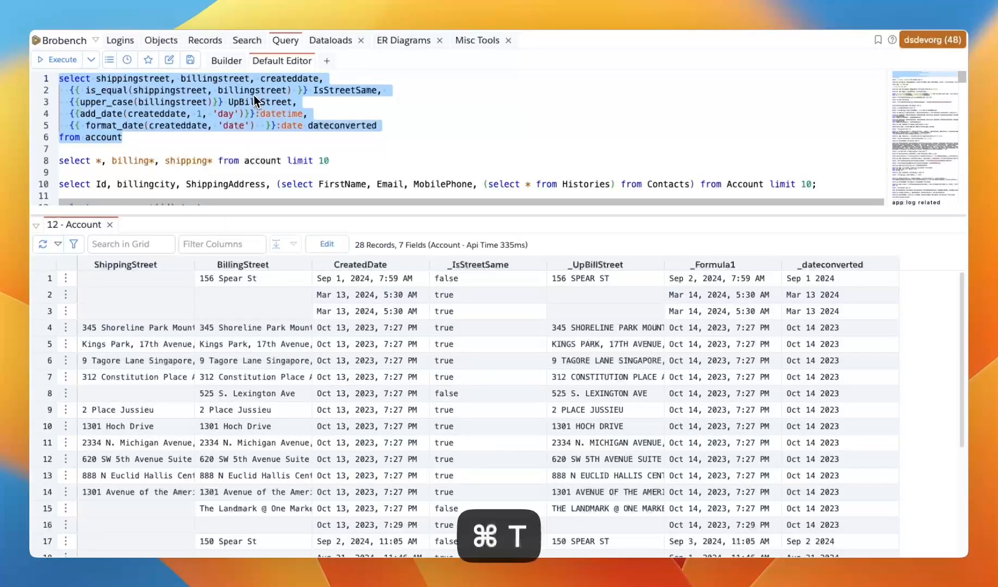
pyautogui.write('help')
pyautogui.press('Return')
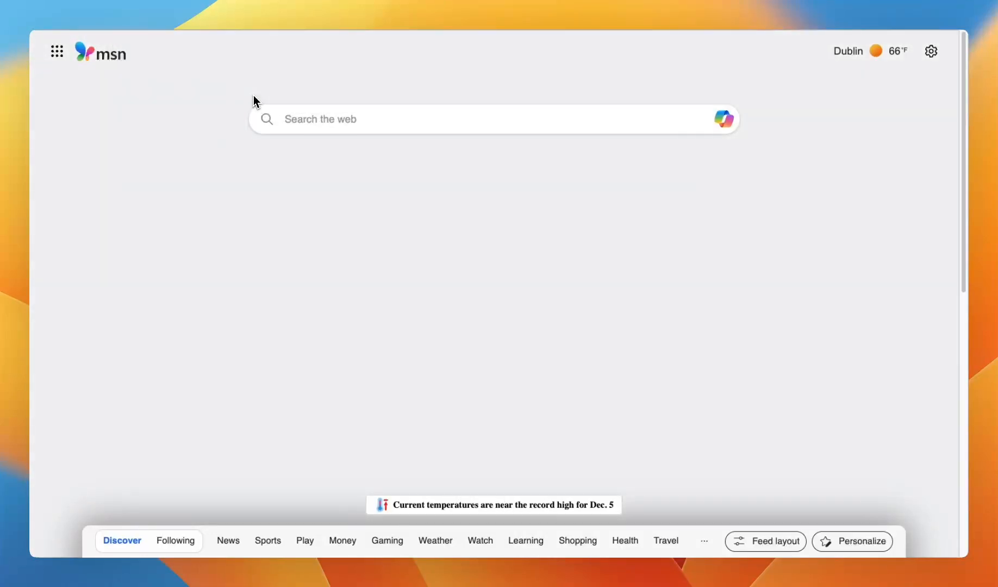
pyautogui.click(146, 44)
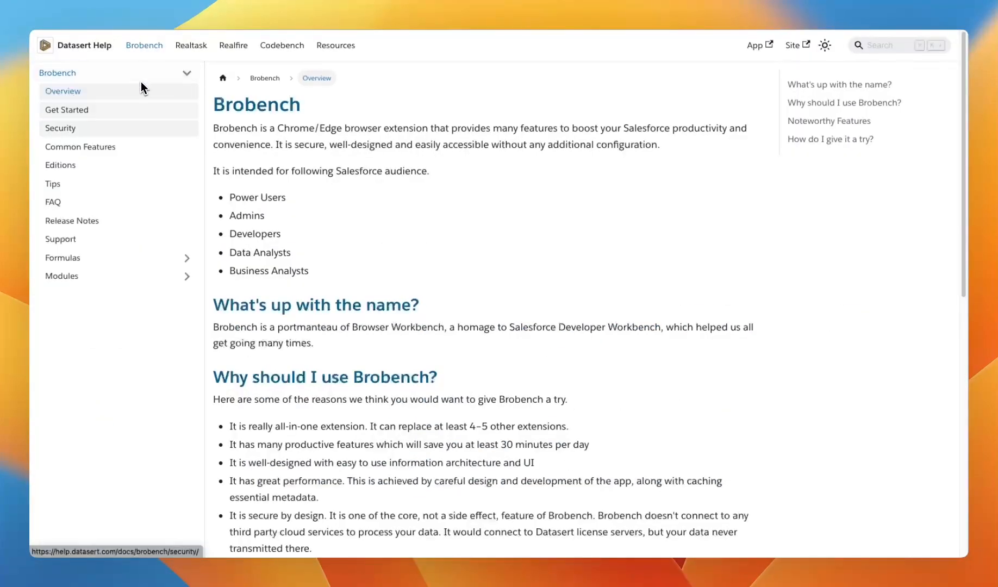
pyautogui.click(76, 258)
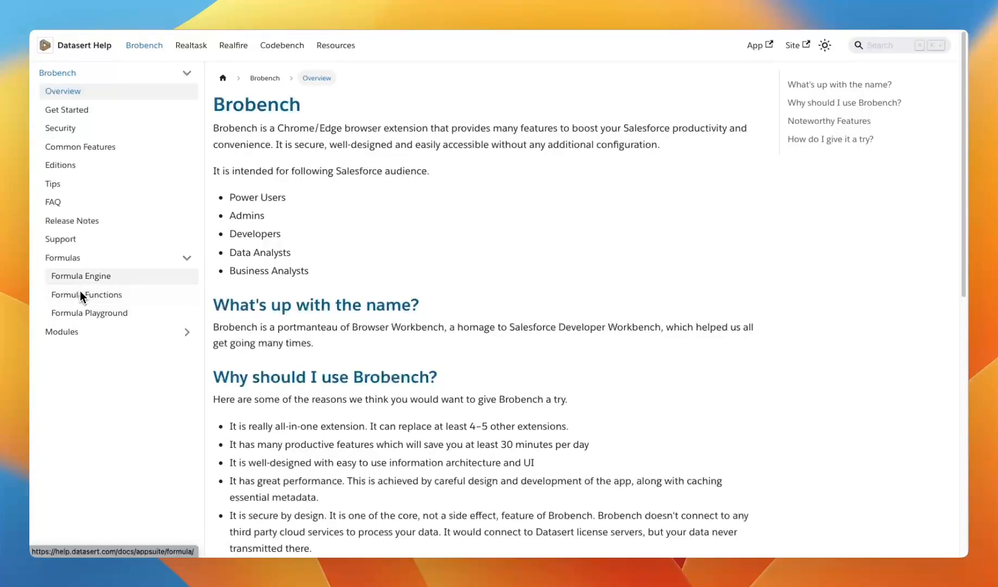
pyautogui.click(96, 278)
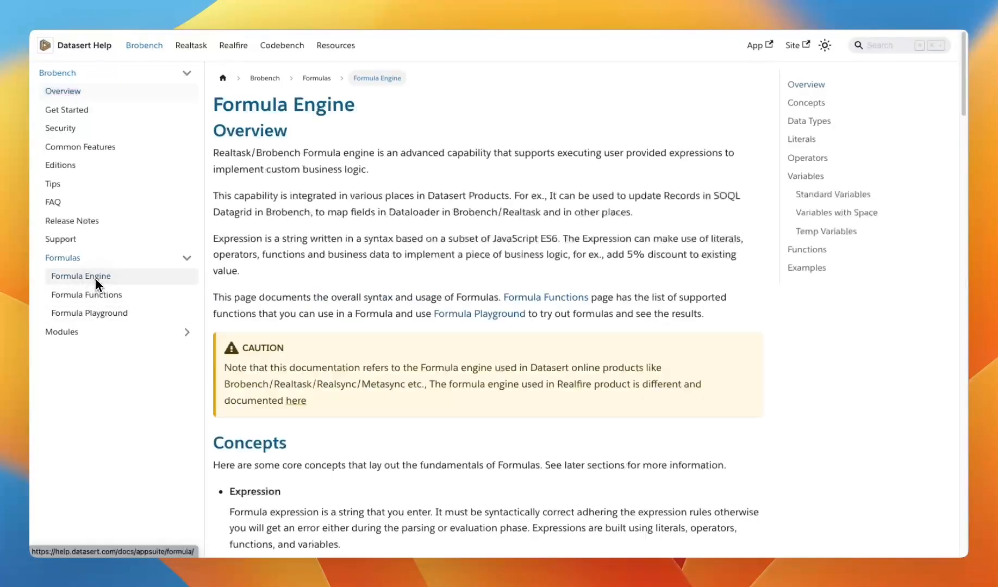
# Step: Examine the Formula Engine page, especially the overview's explanation of what expressions are and where they can be used
pyautogui.moveTo(296, 142); pyautogui.dragTo(436, 278)
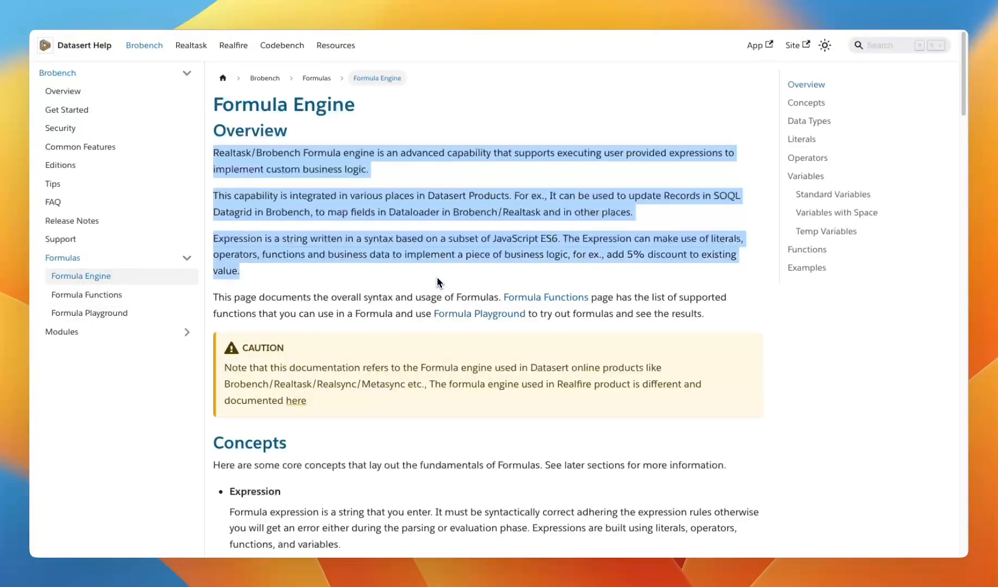
pyautogui.click(438, 275)
pyautogui.scroll(-18, 442, 239)
pyautogui.scroll(10, 435, 231)
pyautogui.scroll(10, 388, 212)
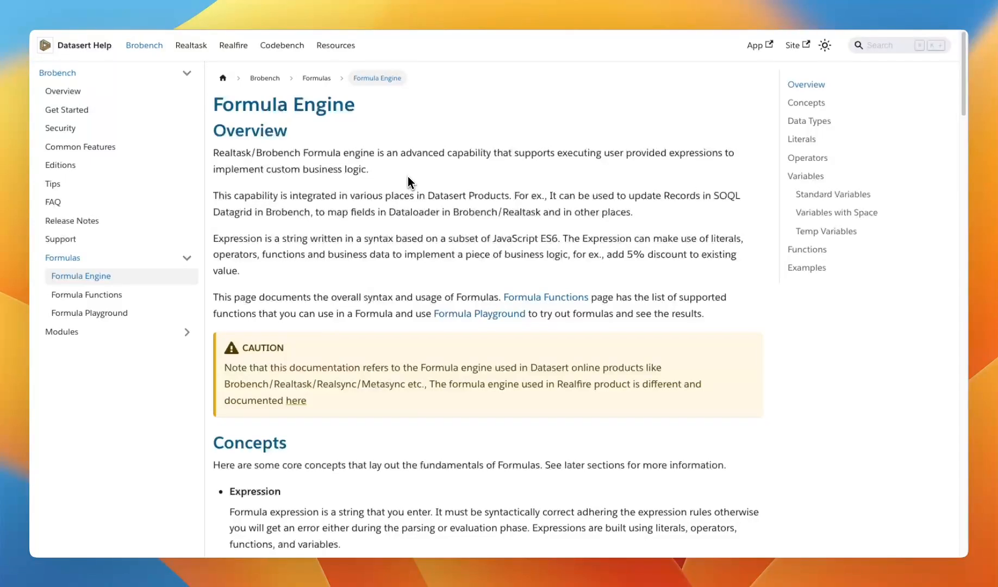
pyautogui.moveTo(366, 262); pyautogui.dragTo(391, 172)
pyautogui.click(387, 182)
# Step: Open the Formula Functions documentation and look through the list of supported functions
pyautogui.click(86, 295)
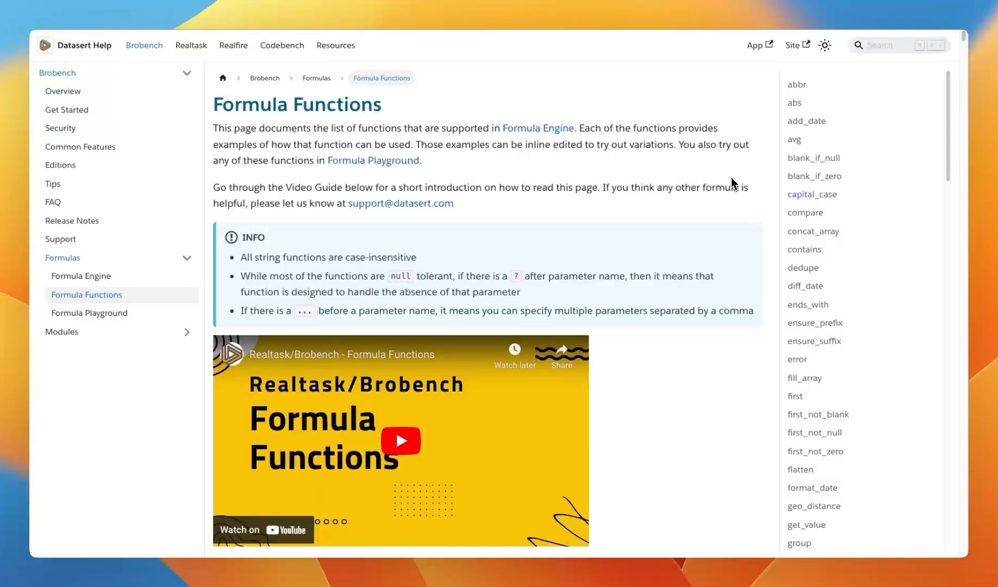
pyautogui.scroll(-2, 864, 213)
pyautogui.scroll(3, 855, 215)
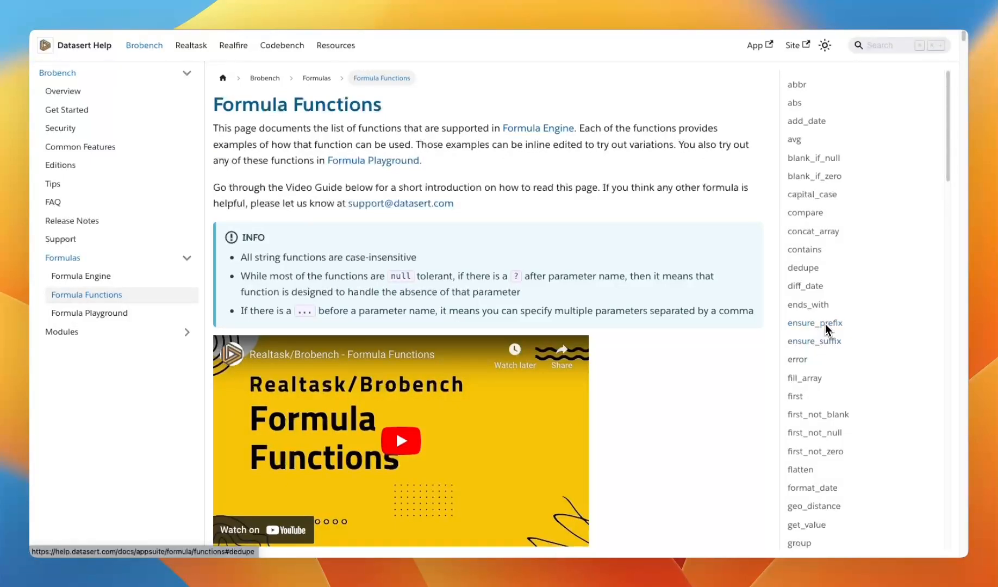
pyautogui.scroll(-5, 836, 245)
pyautogui.scroll(-5, 837, 234)
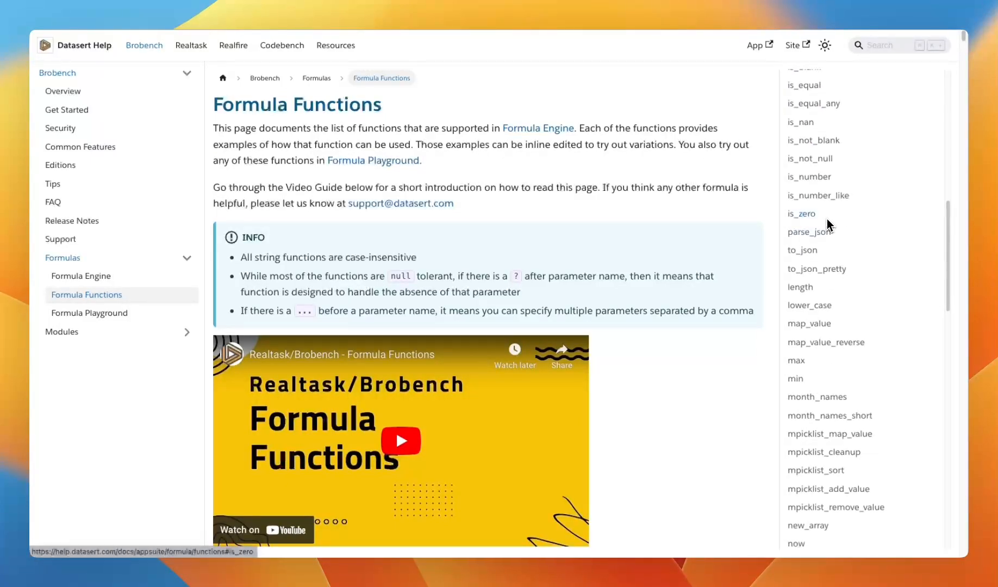
pyautogui.scroll(-6, 816, 244)
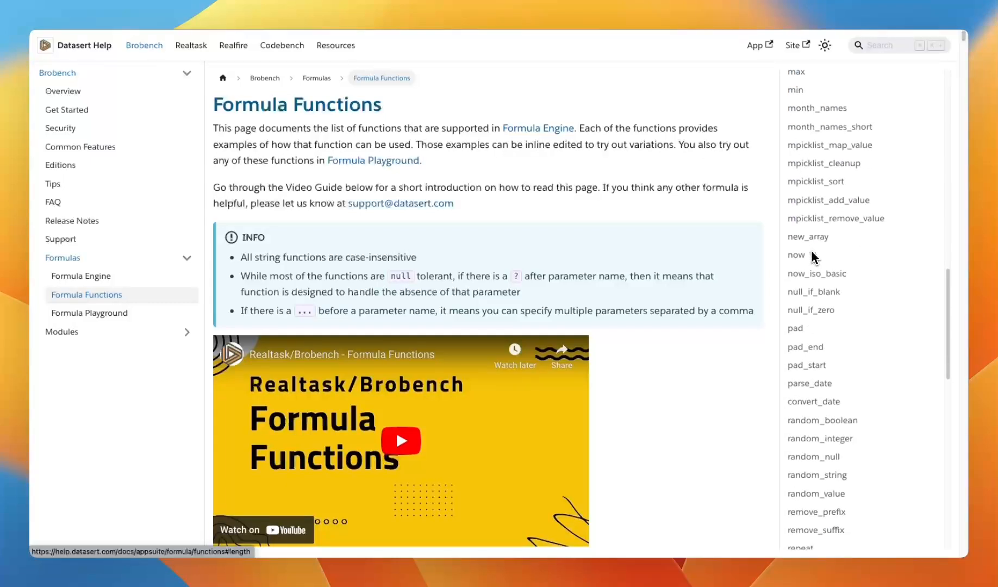
pyautogui.scroll(-7, 815, 271)
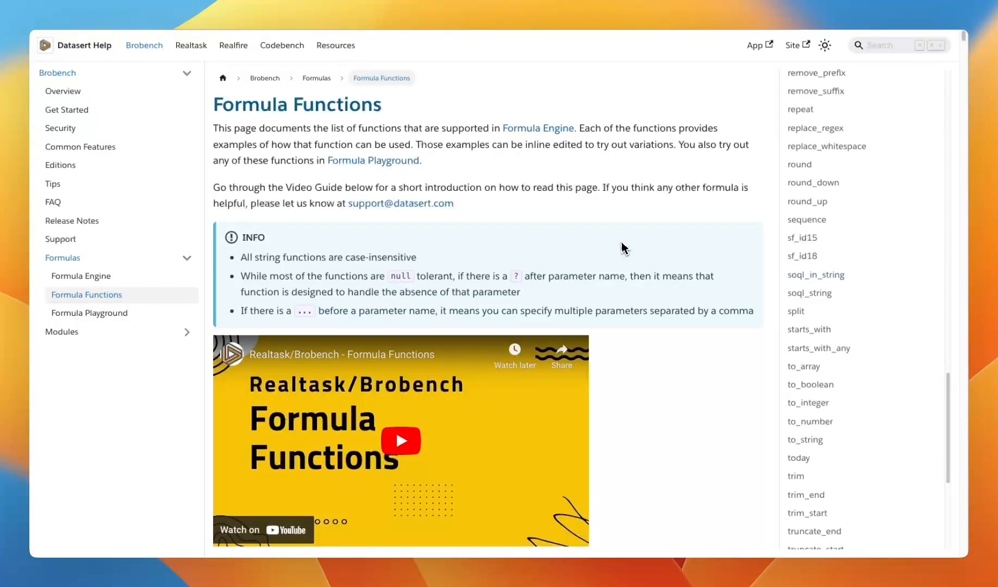
pyautogui.scroll(5, 820, 244)
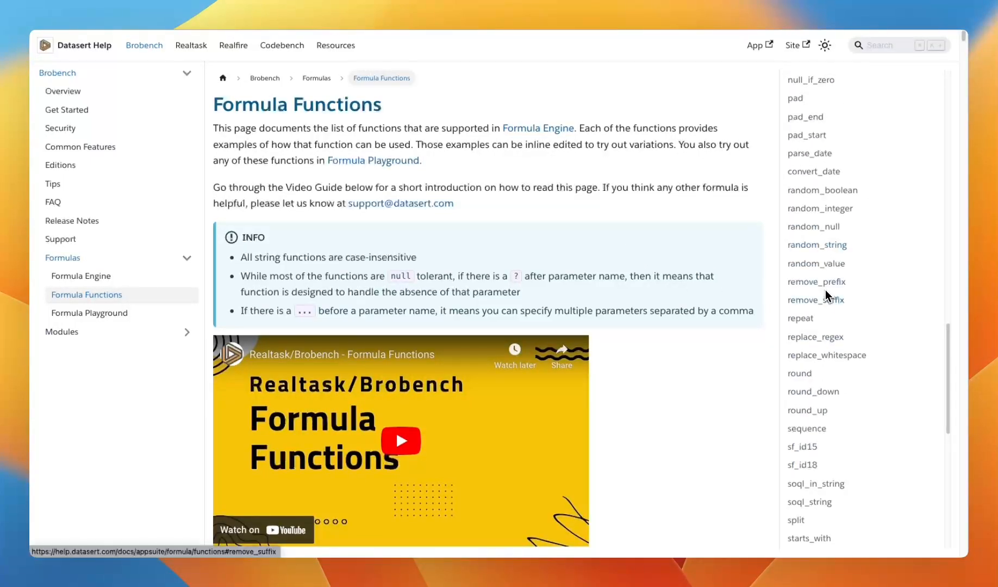
# Step: Examine the Formula Functions page's introduction and the abbr entry with its editable example expressions
pyautogui.scroll(-10, 587, 196)
pyautogui.scroll(8, 538, 174)
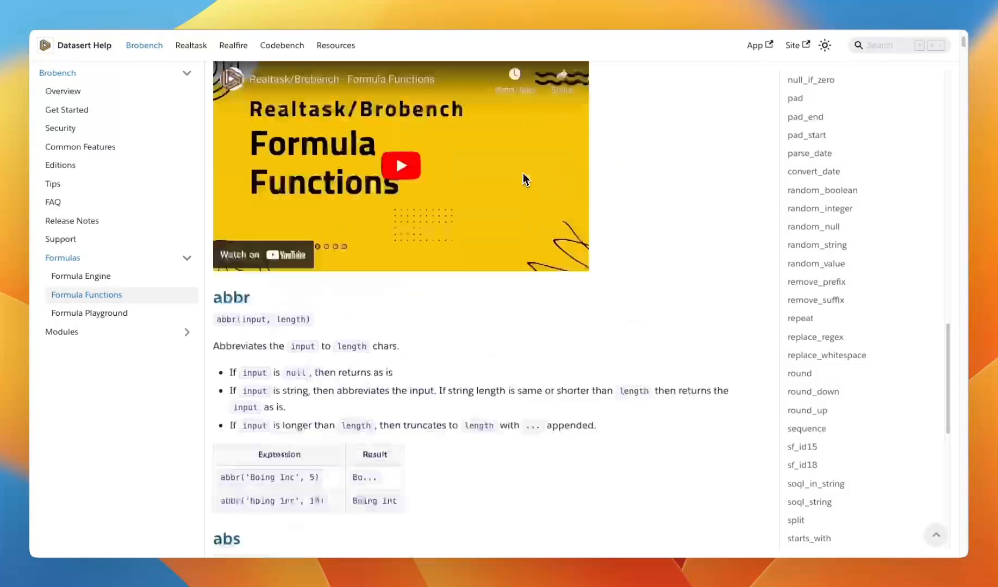
pyautogui.scroll(3, 499, 199)
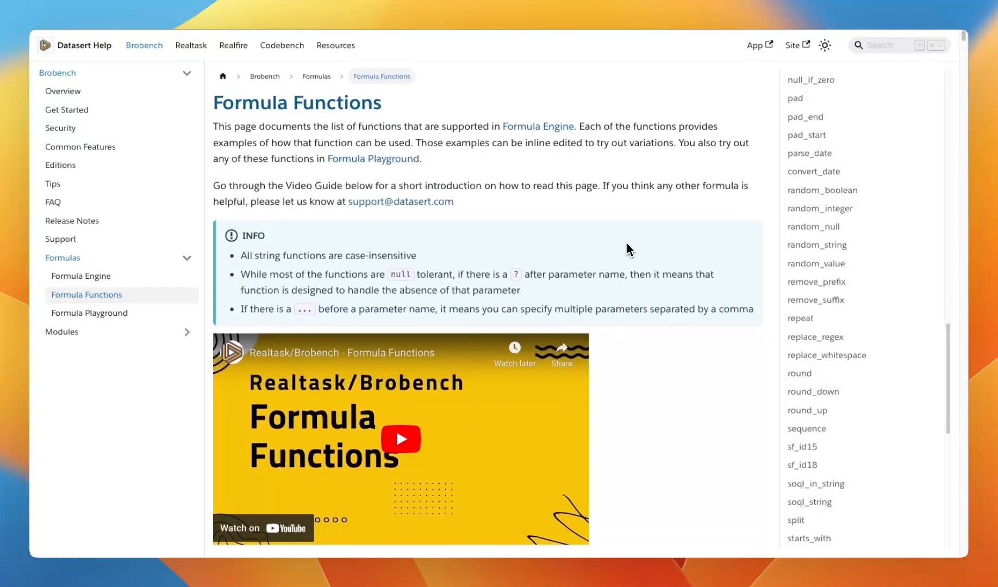
pyautogui.scroll(-4, 625, 245)
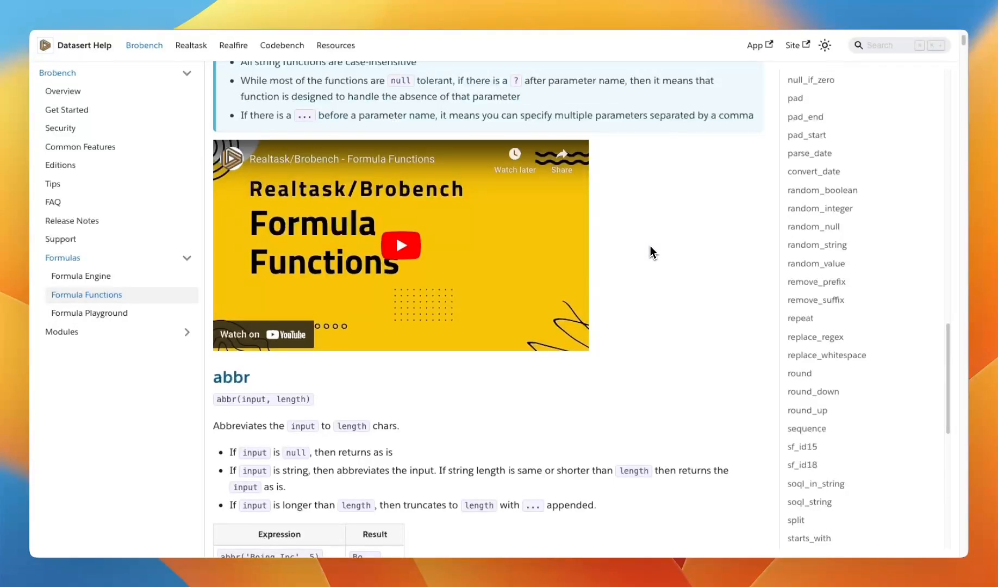
pyautogui.scroll(-3, 650, 250)
pyautogui.scroll(-3, 649, 250)
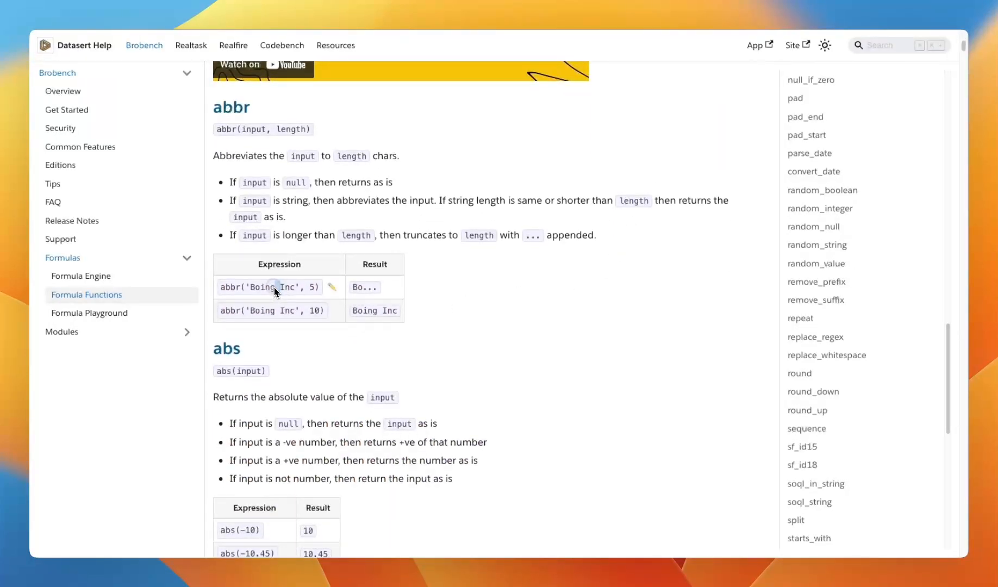
pyautogui.click(298, 309)
# Step: Change the first example expression under the abs function to abs(-10.4) and evaluate it
pyautogui.scroll(-3, 332, 343)
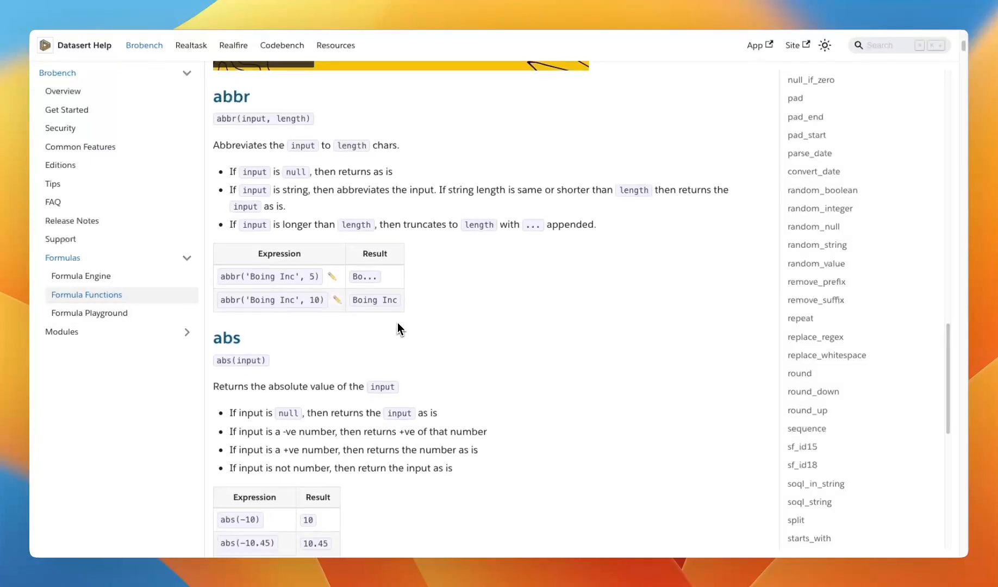
pyautogui.click(247, 372)
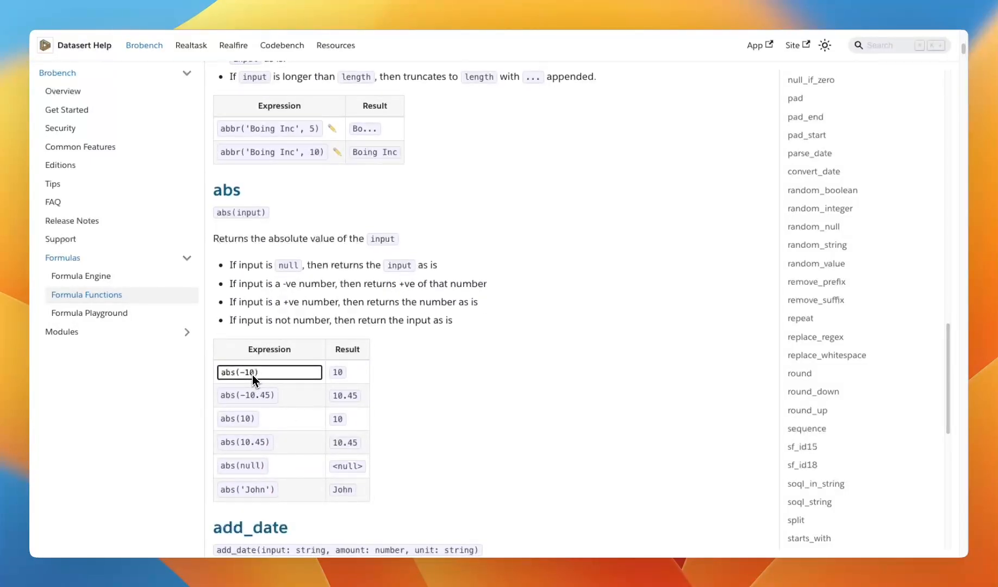
pyautogui.write('.5')
pyautogui.press('BackSpace')
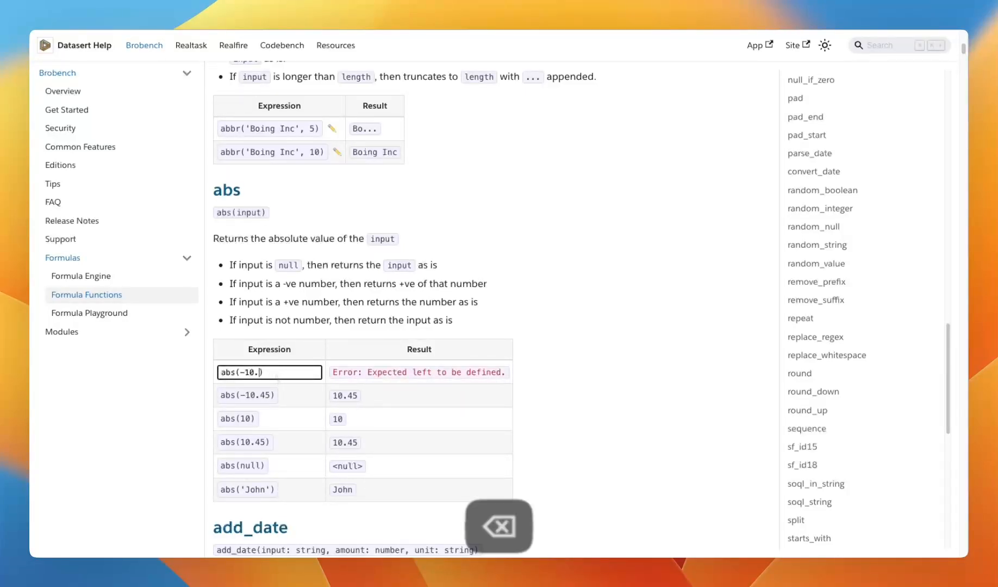
pyautogui.write('4')
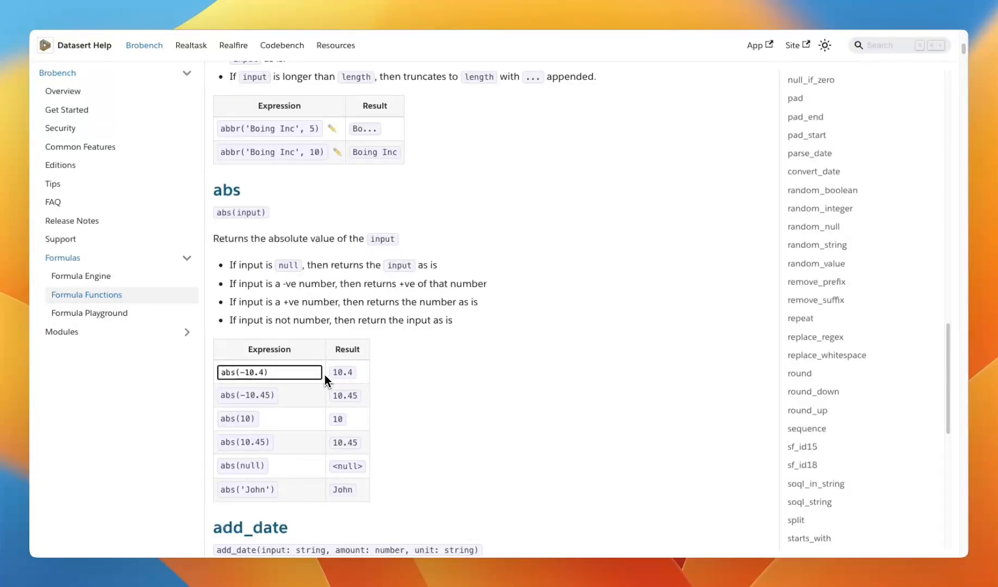
pyautogui.press('Return')
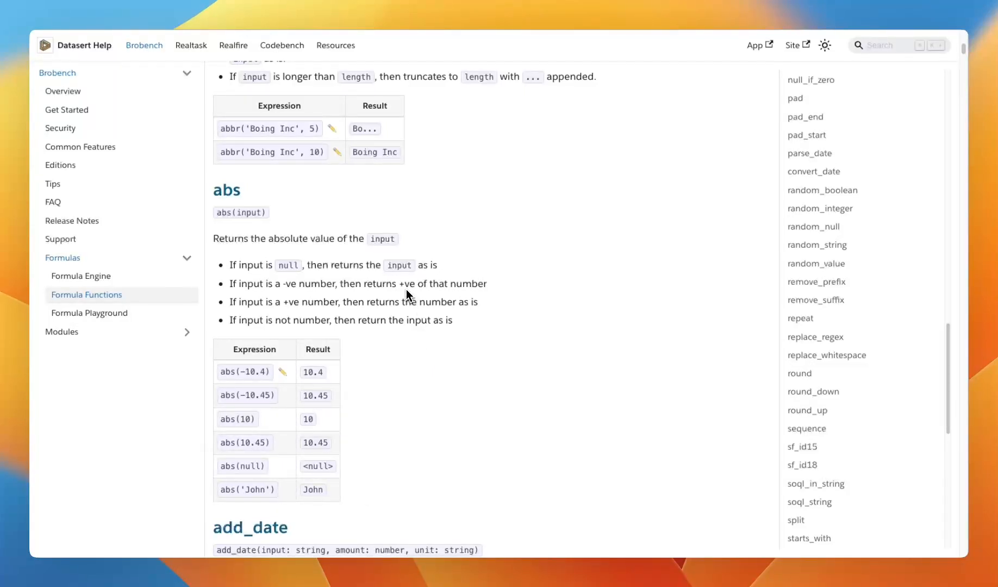
# Step: Launch the Formula Playground from its documentation page and look over its expression, input and output areas
pyautogui.click(115, 315)
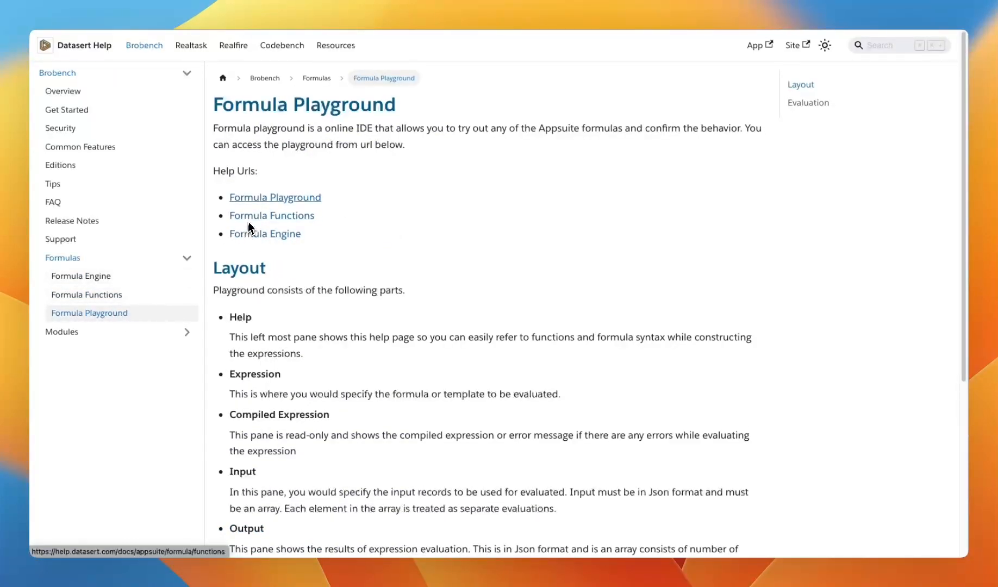
pyautogui.click(256, 200)
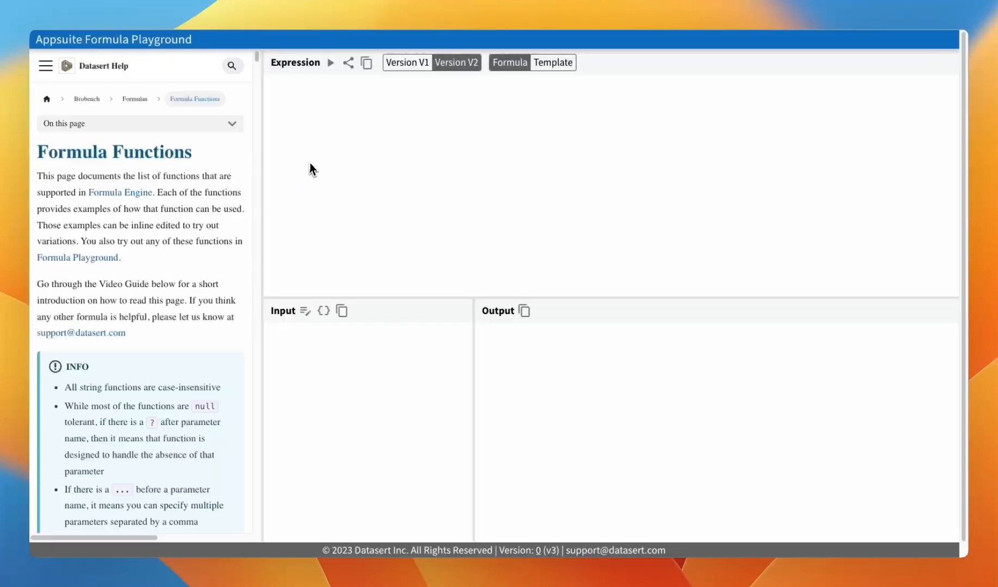
pyautogui.click(509, 139)
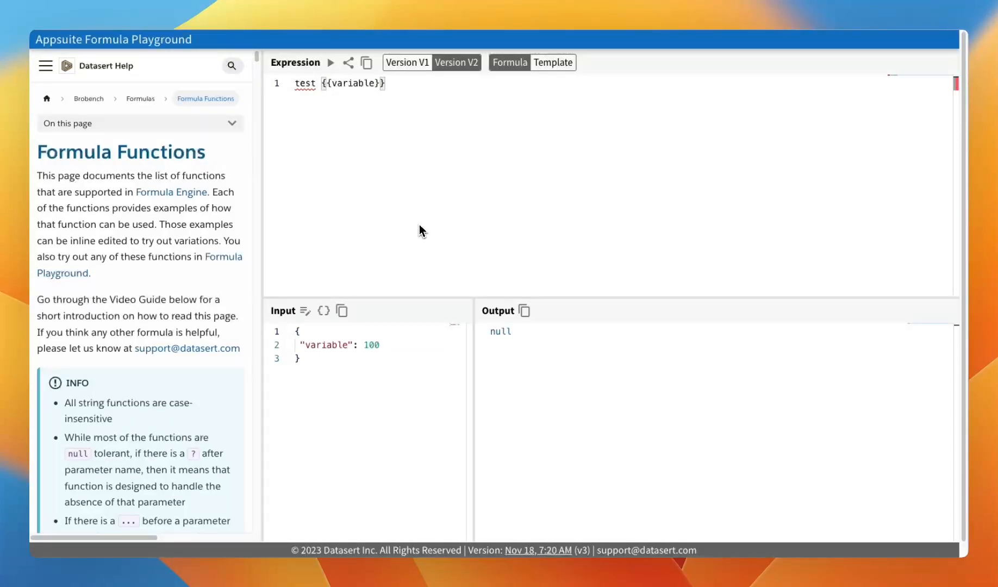
pyautogui.click(347, 381)
pyautogui.click(538, 329)
# Step: Return to Brobench's query editor and place the cursor at the end of the account formula query
pyautogui.click(824, 2)
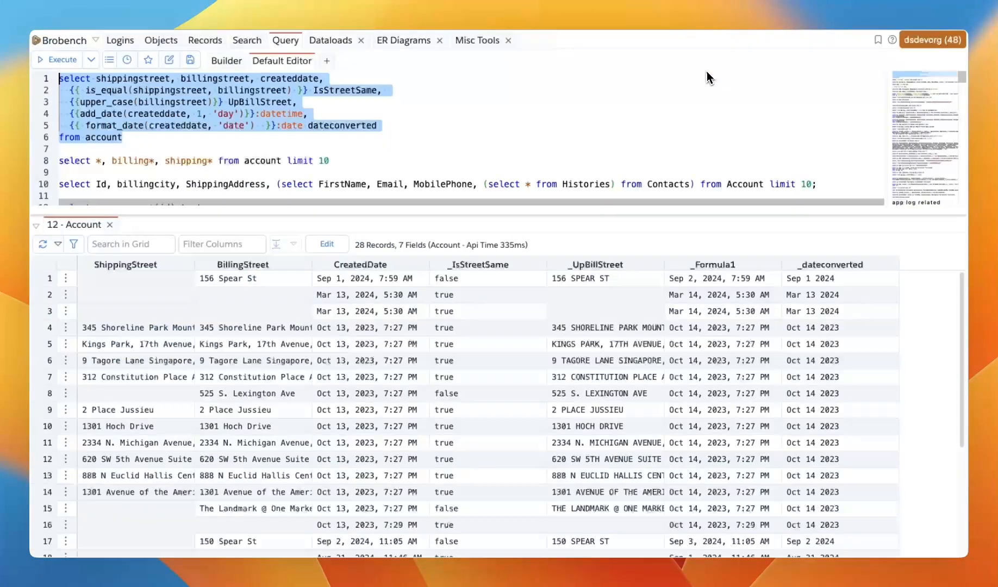
pyautogui.click(356, 142)
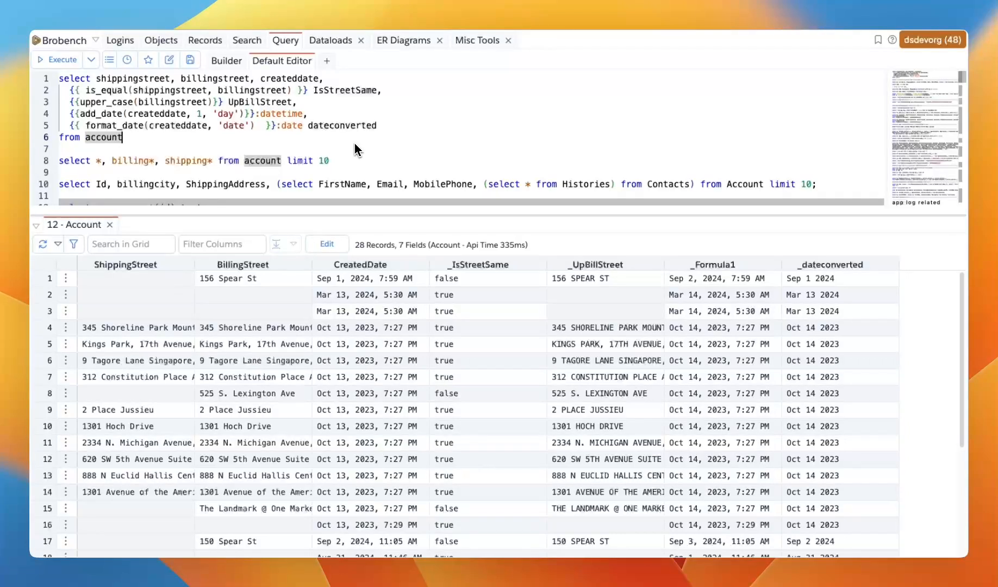